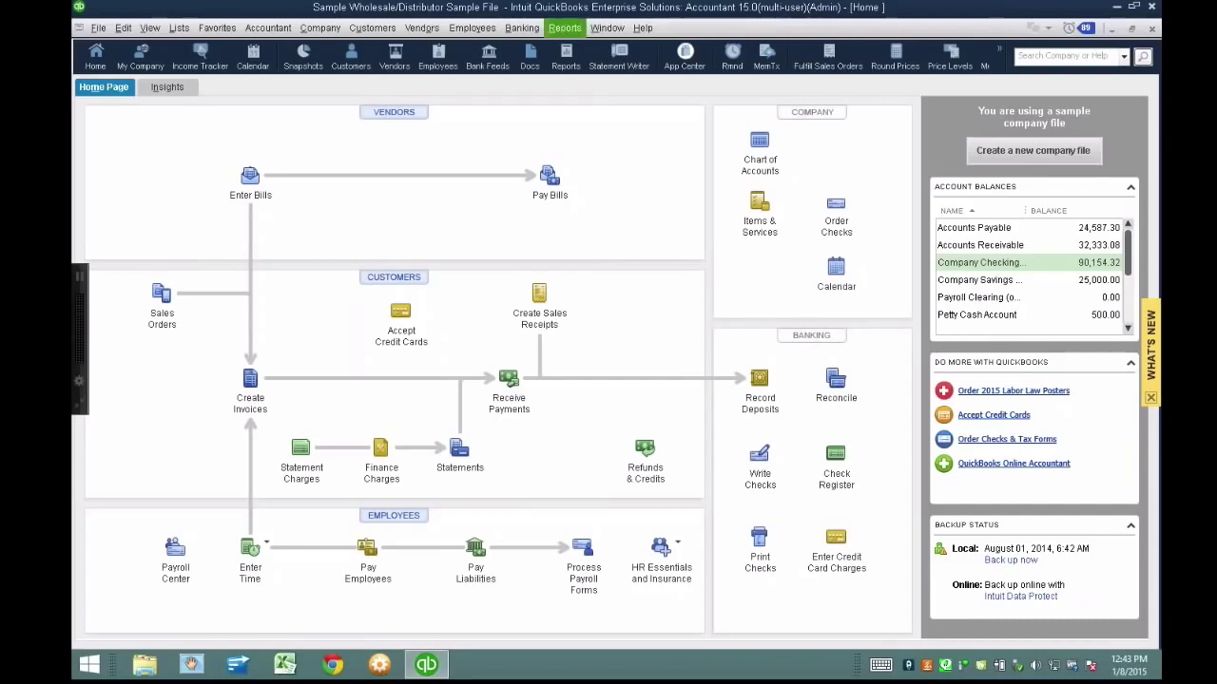
Check the beginning balance of the Company Checking Account in the reconciliation setup, then close it without reconciling.
click(521, 28)
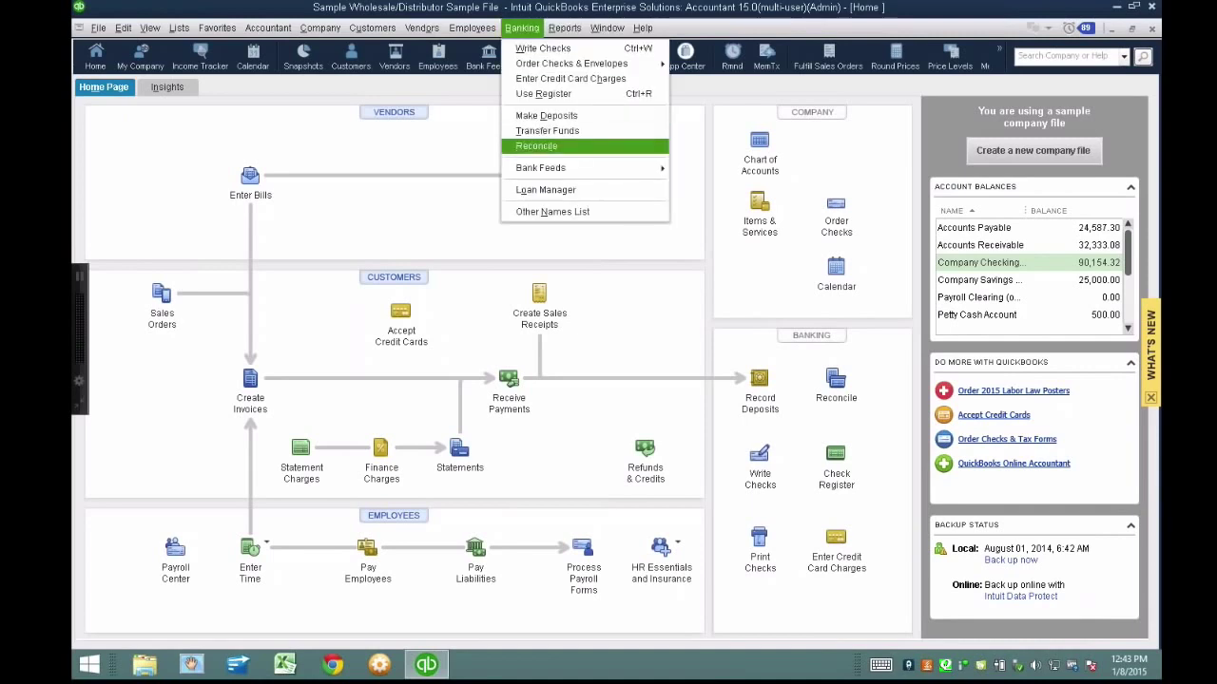
click(536, 145)
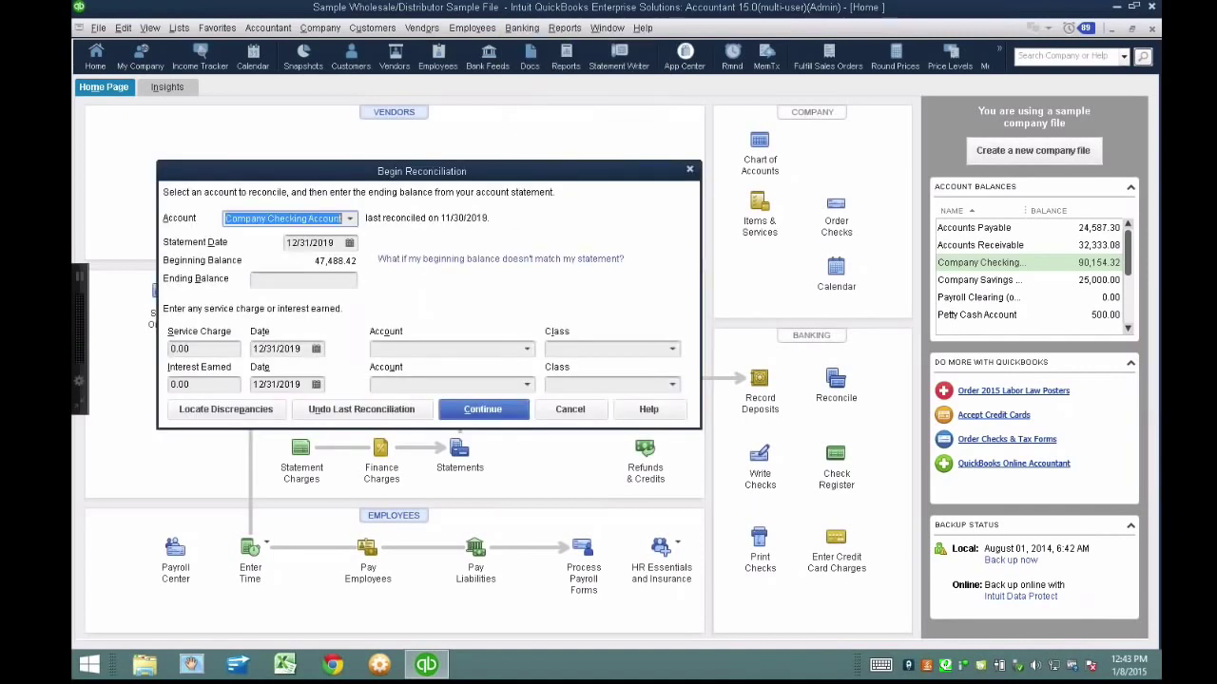
drag(489, 178, 601, 179)
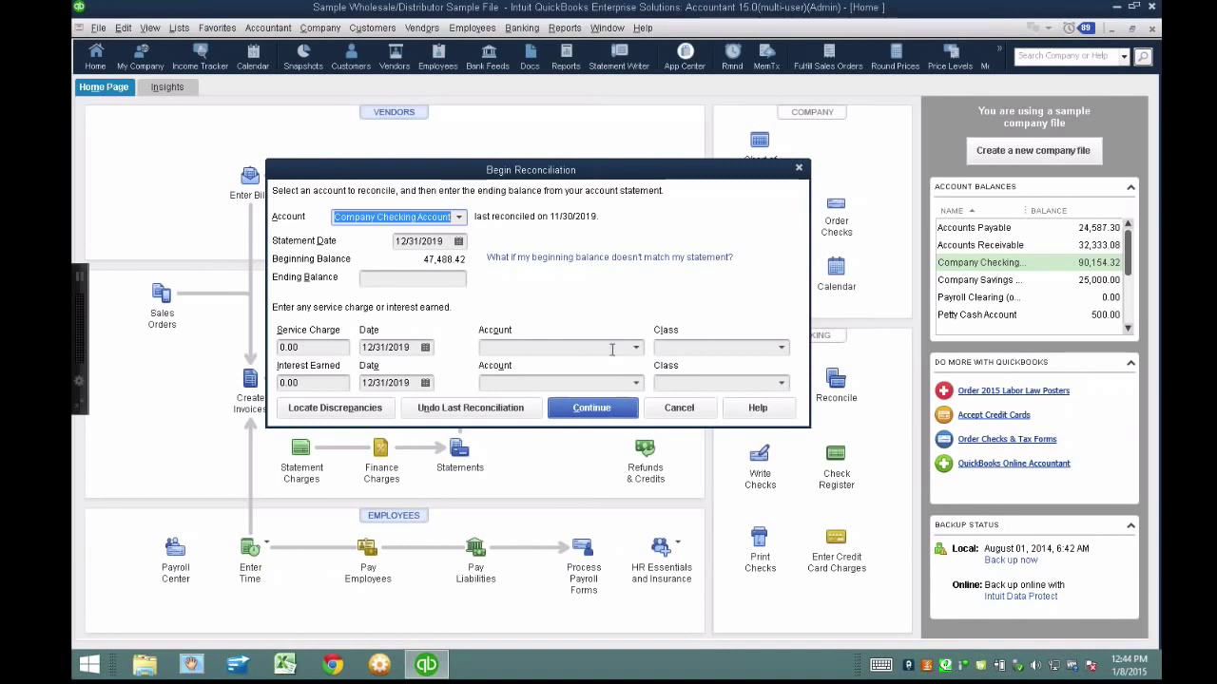
click(678, 407)
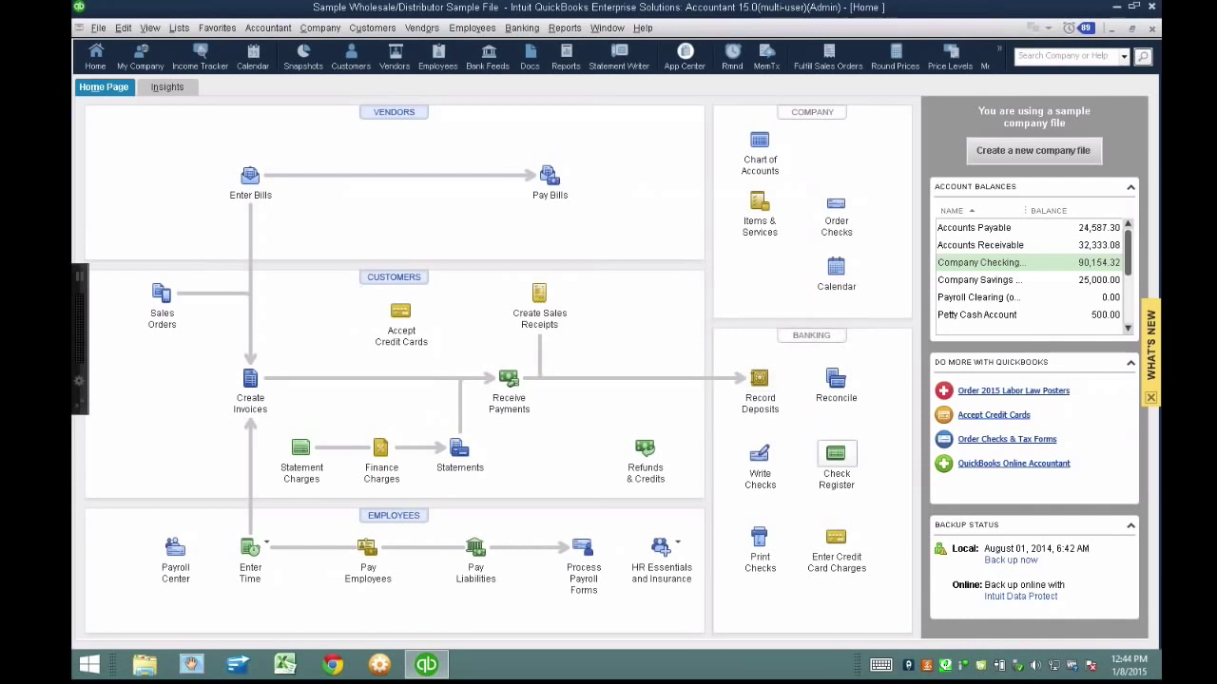
Delete the reconciled 11/22/2019 Postmaster check for 54.00 from the Company Checking Account register.
click(836, 464)
key(Return)
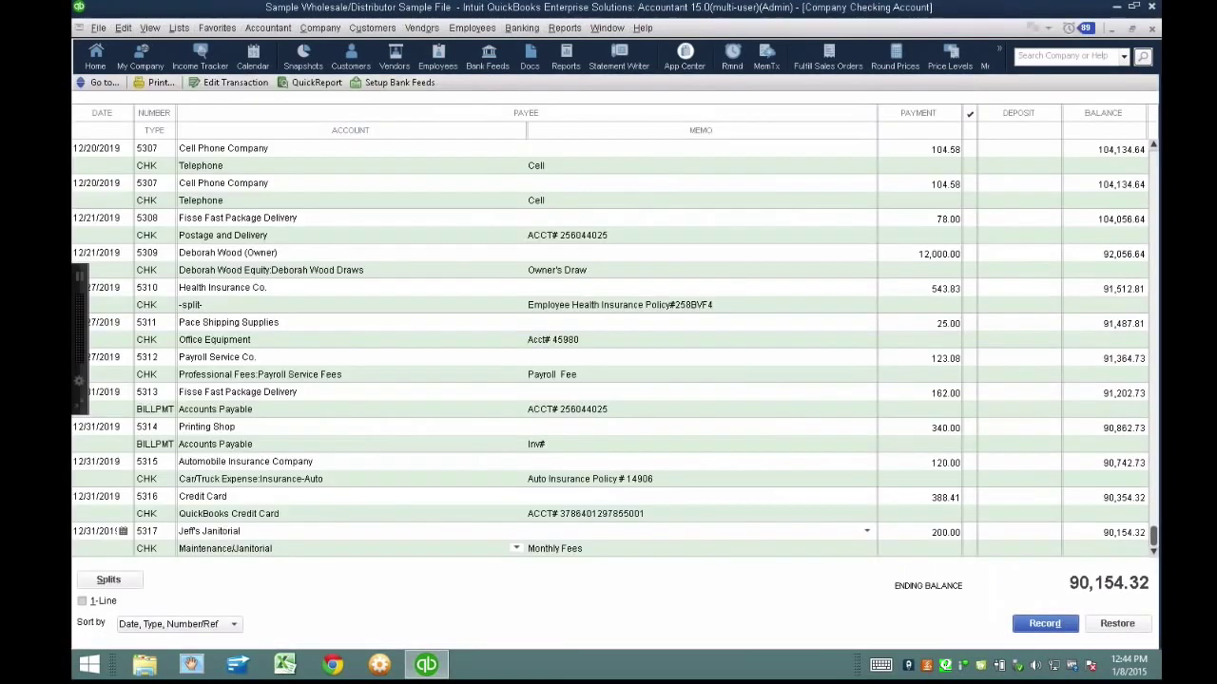
scroll(608, 347, up, 10)
click(95, 253)
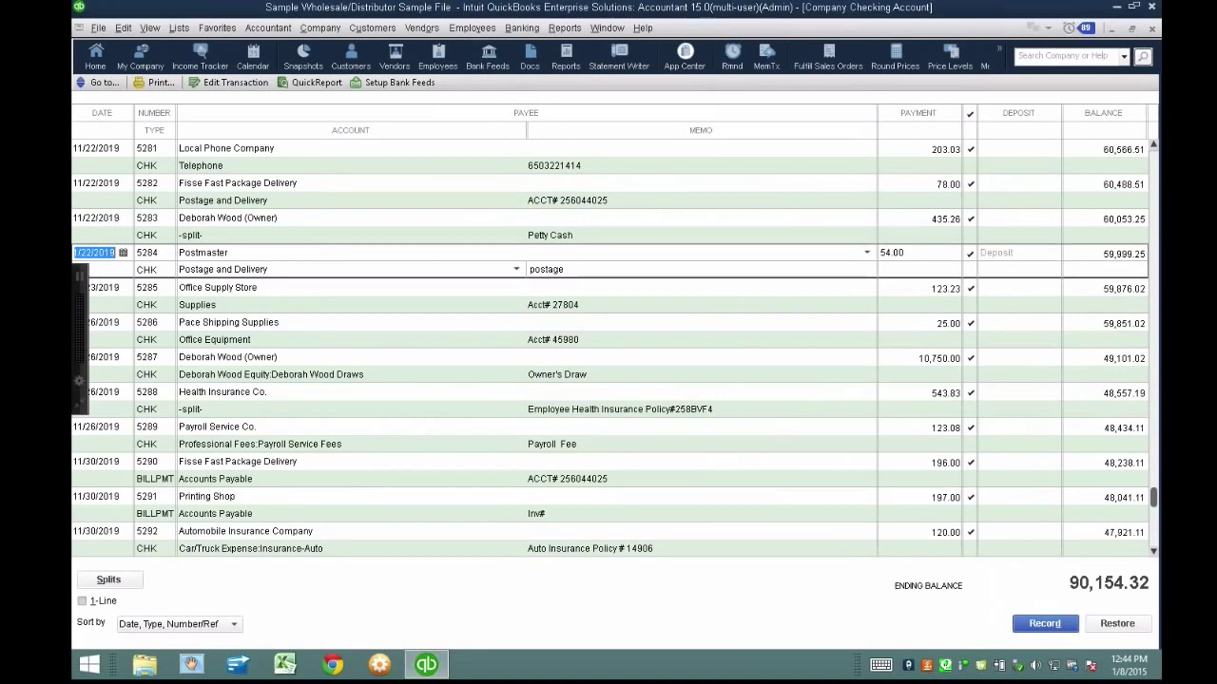
key(ctrl+e)
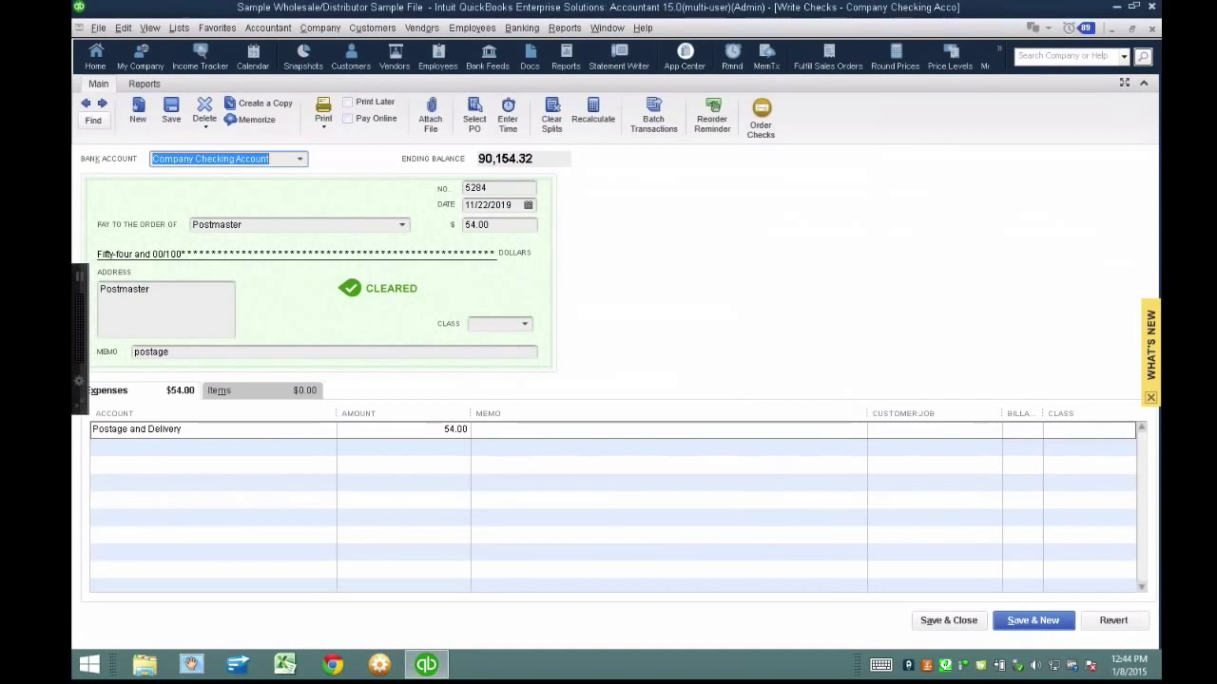
right_click(691, 246)
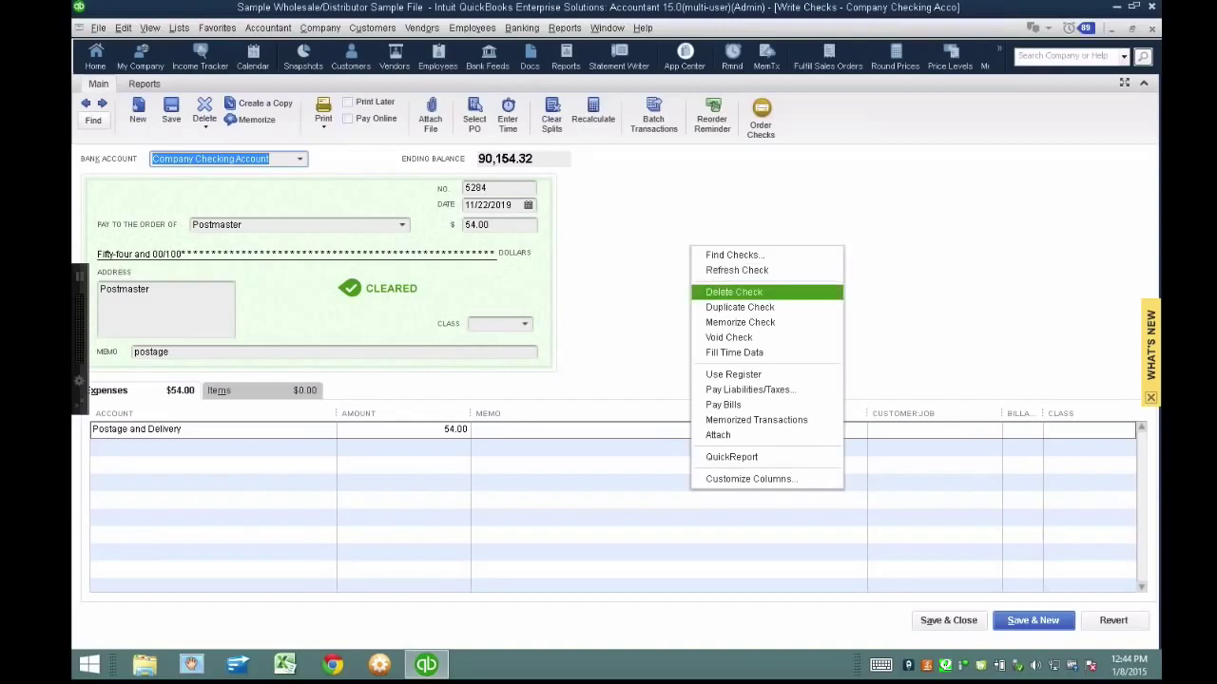
click(766, 292)
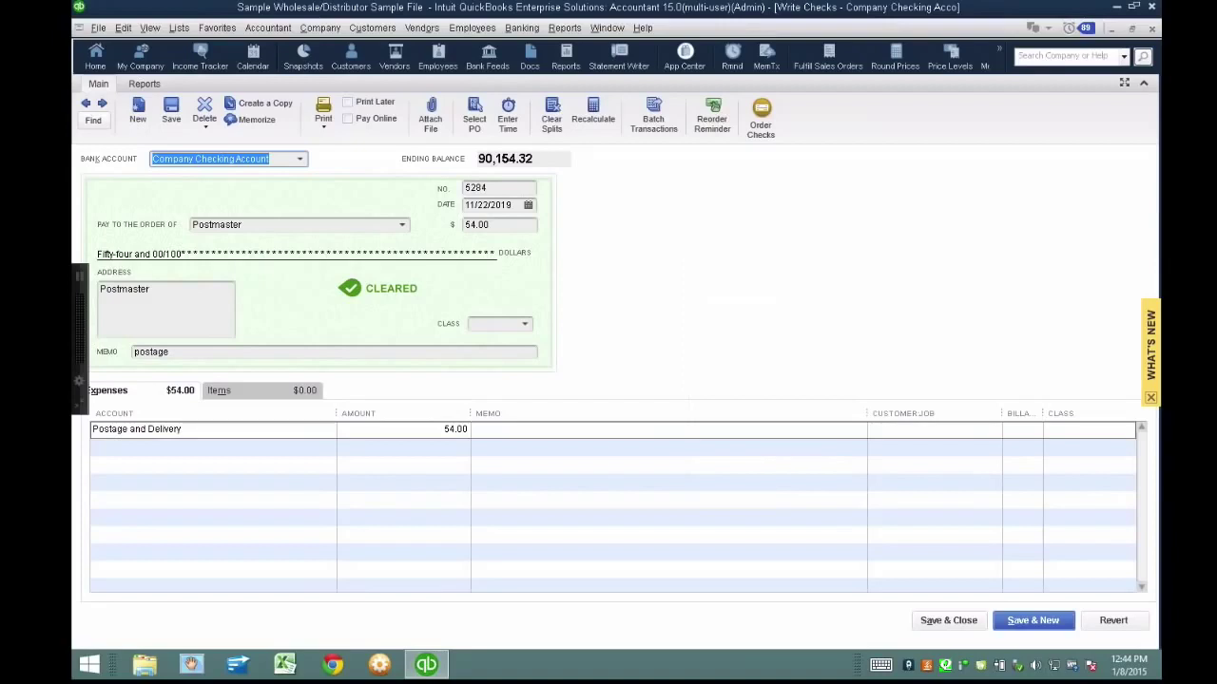
key(ctrl+d)
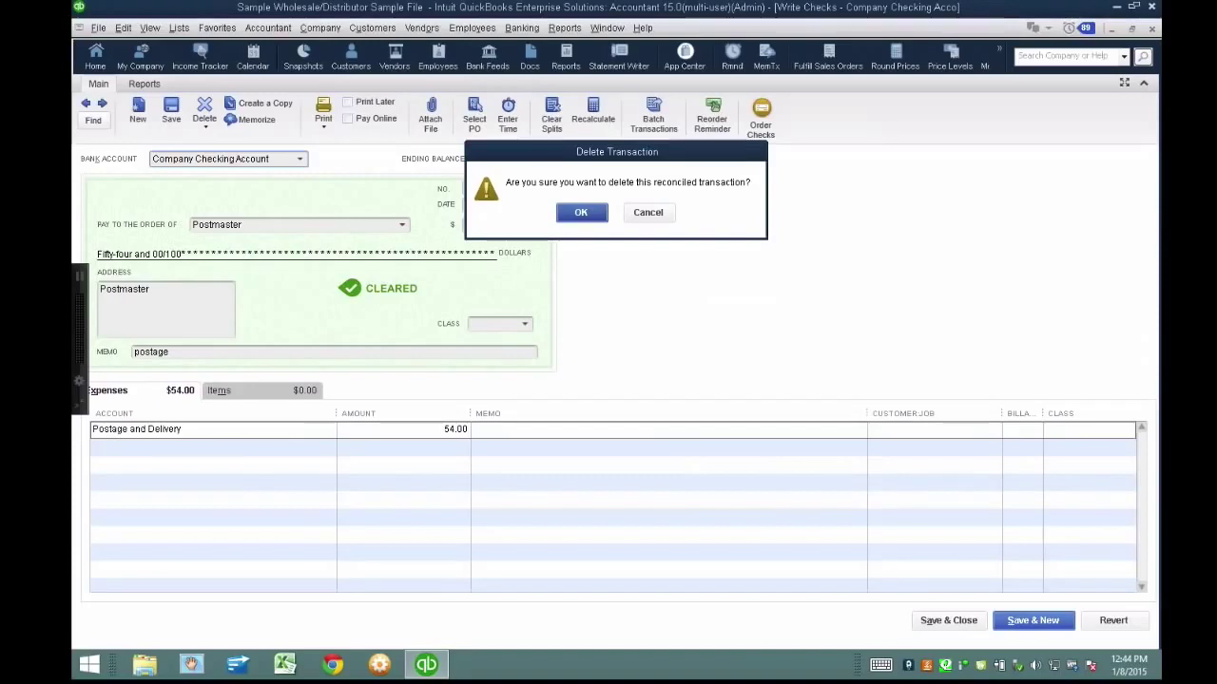
key(Escape)
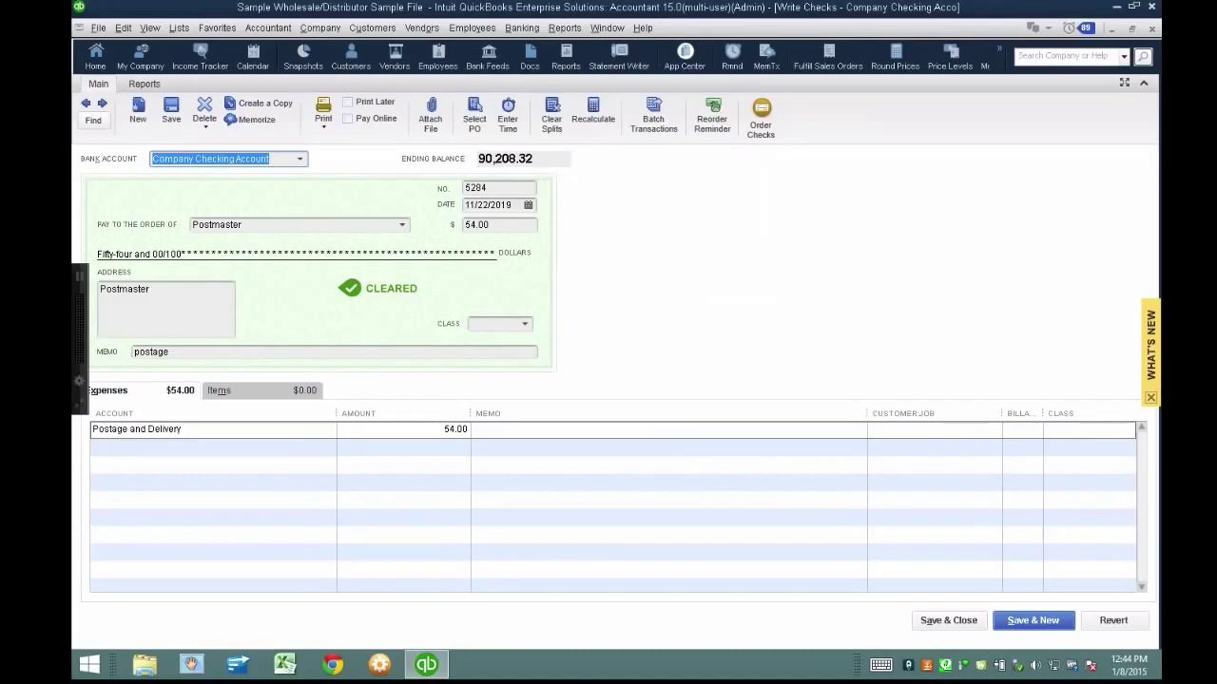
Go back through the earlier checks to the cleared 11/30/2019 check paid to Automobile Insurance Company.
key(ctrl+n)
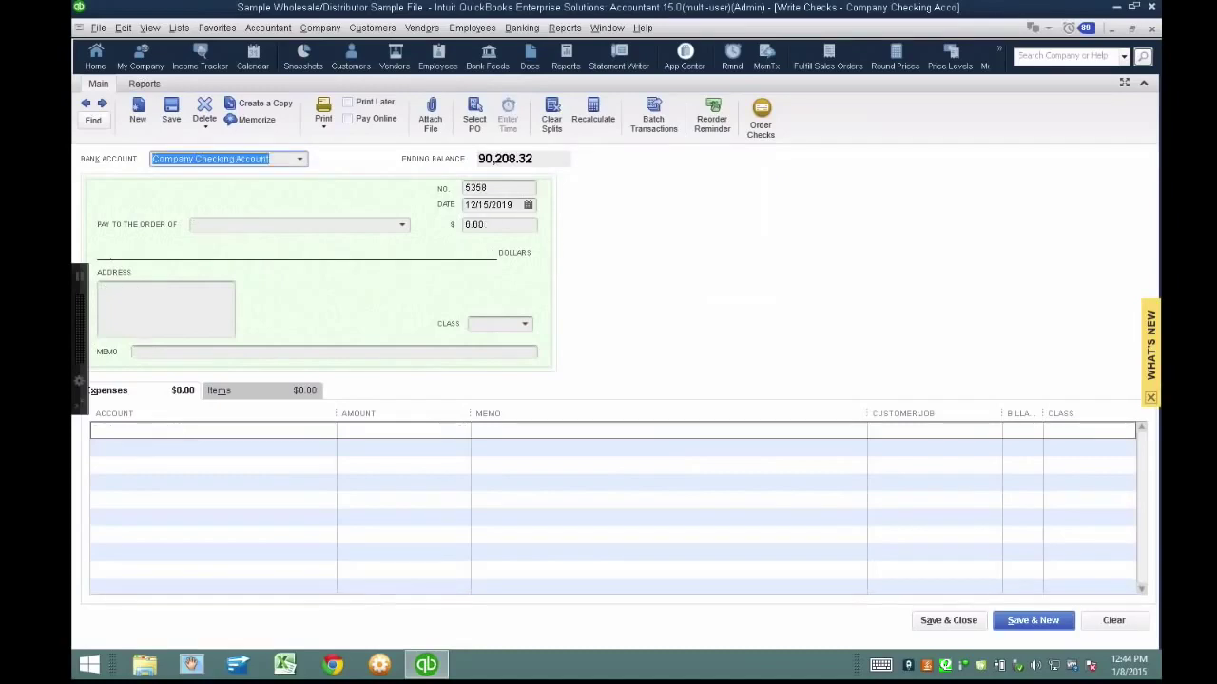
key(alt+p)
key(alt+p)
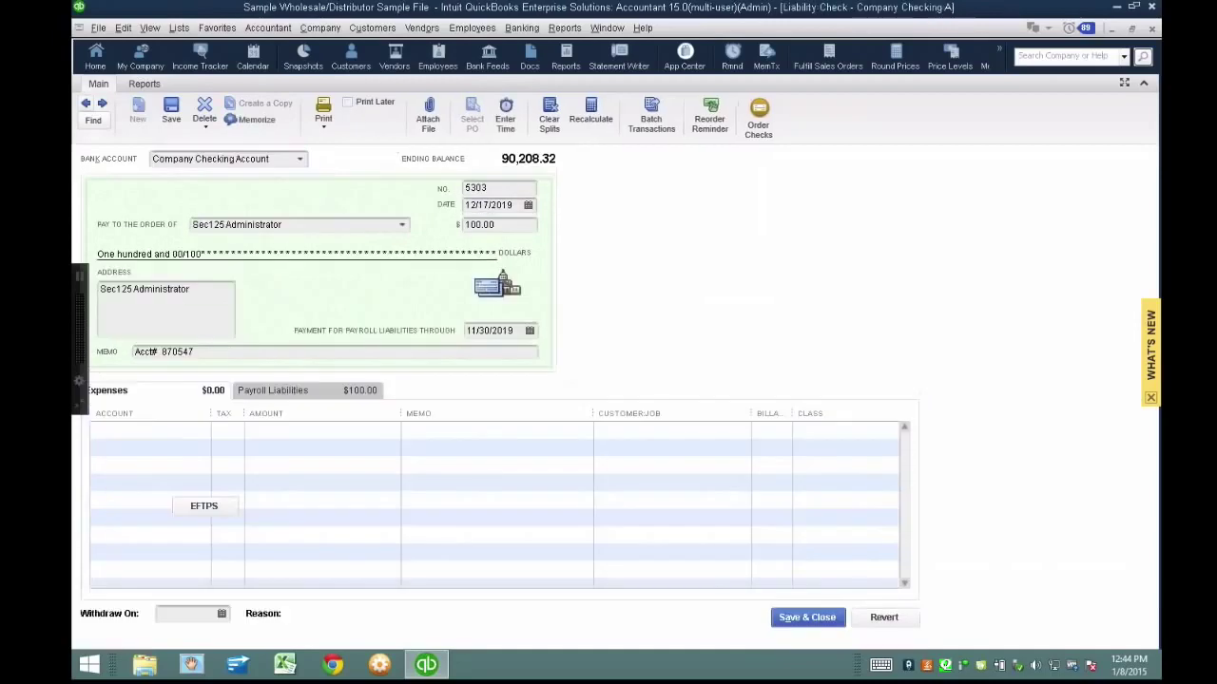
key(alt+p)
key(alt+p)
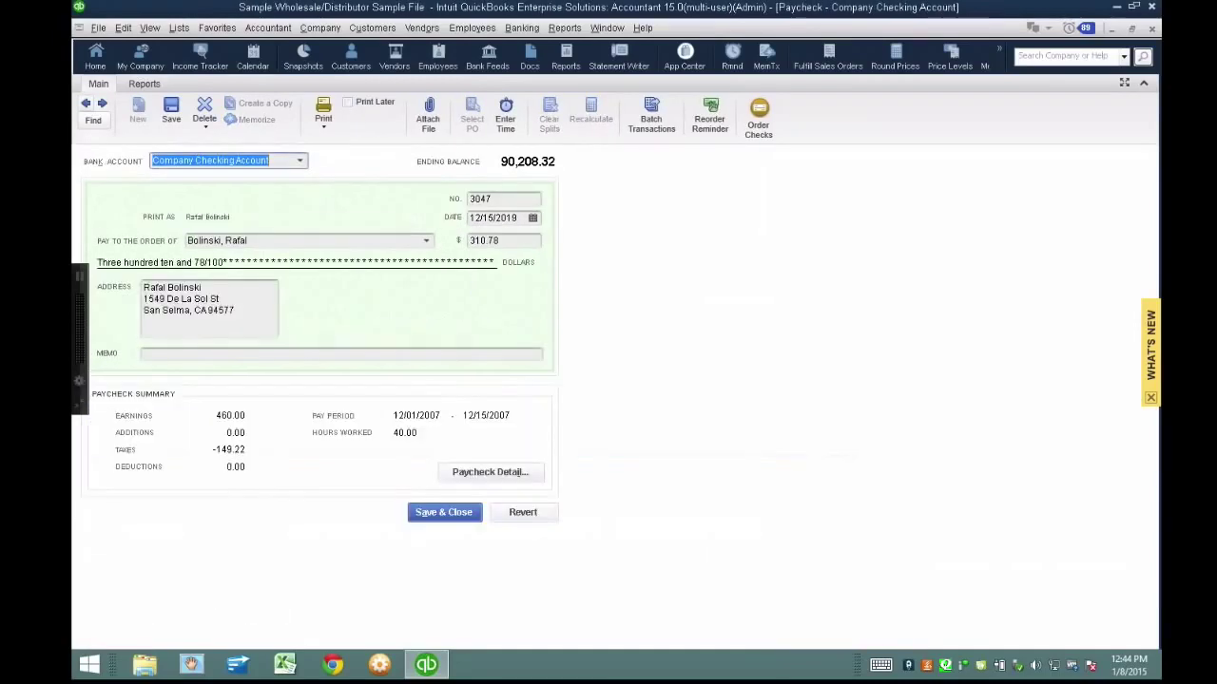
key(alt+p)
key(alt+p)
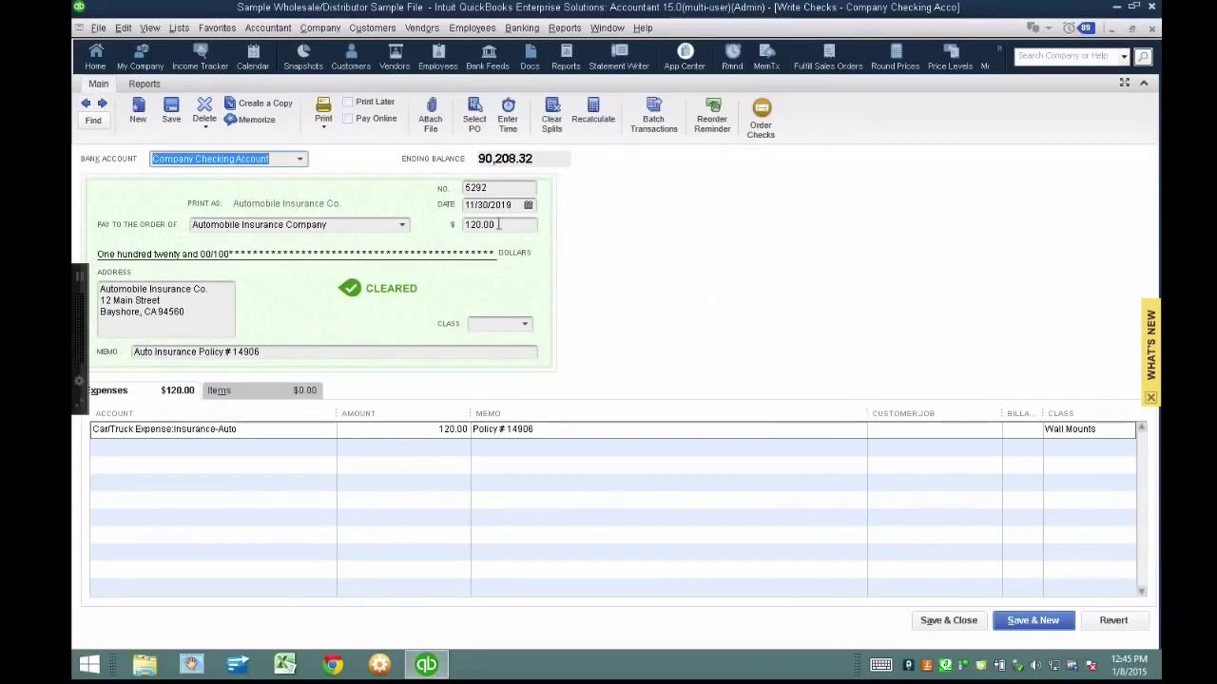
Set the Automobile Insurance Company check's amount to 12.00, save it despite its reconciled status, and return to the register.
drag(499, 224, 445, 221)
text(12.00)
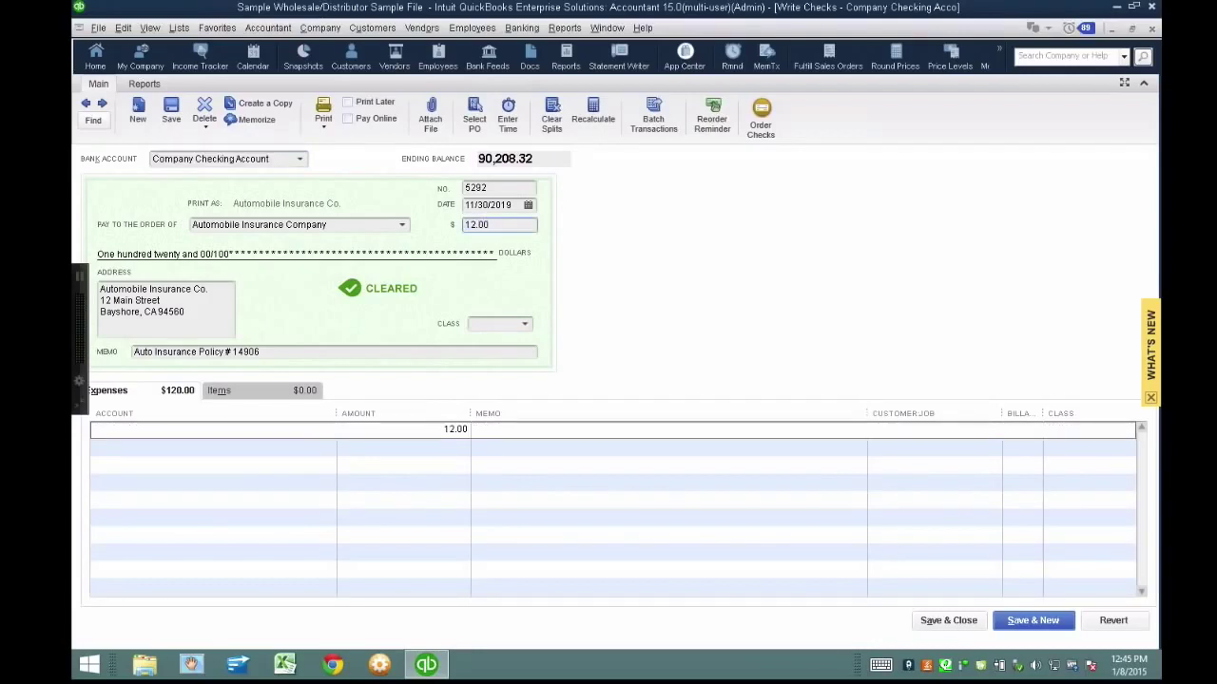
key(Tab)
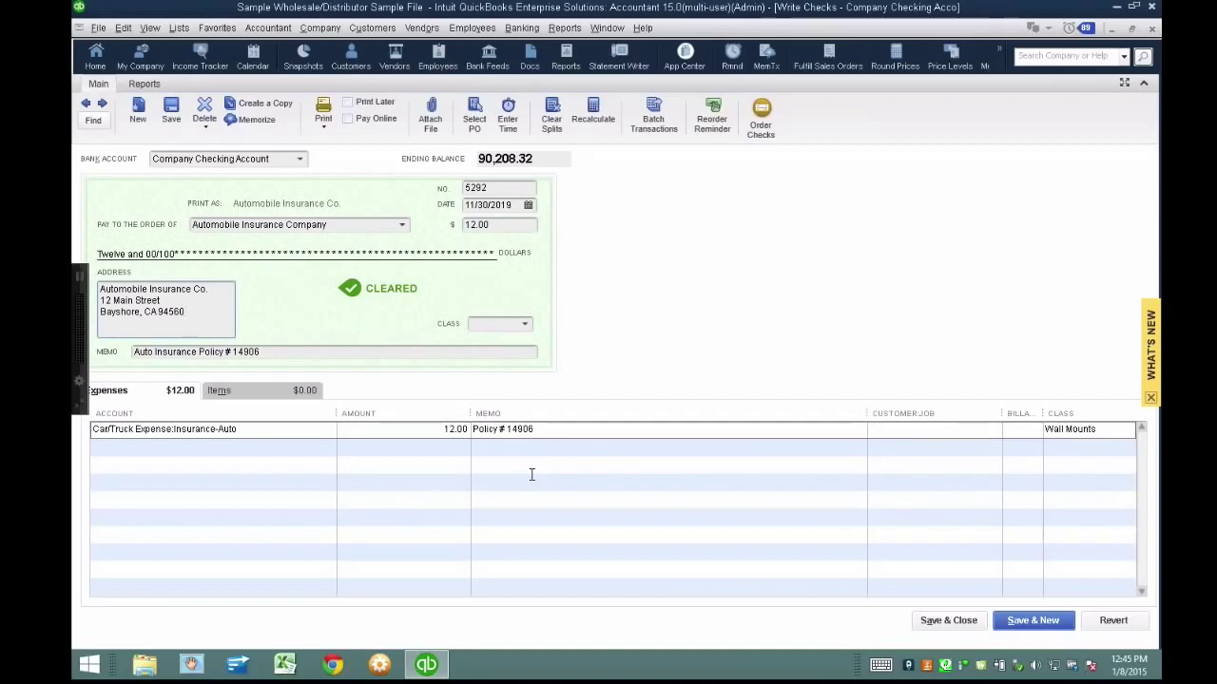
click(501, 226)
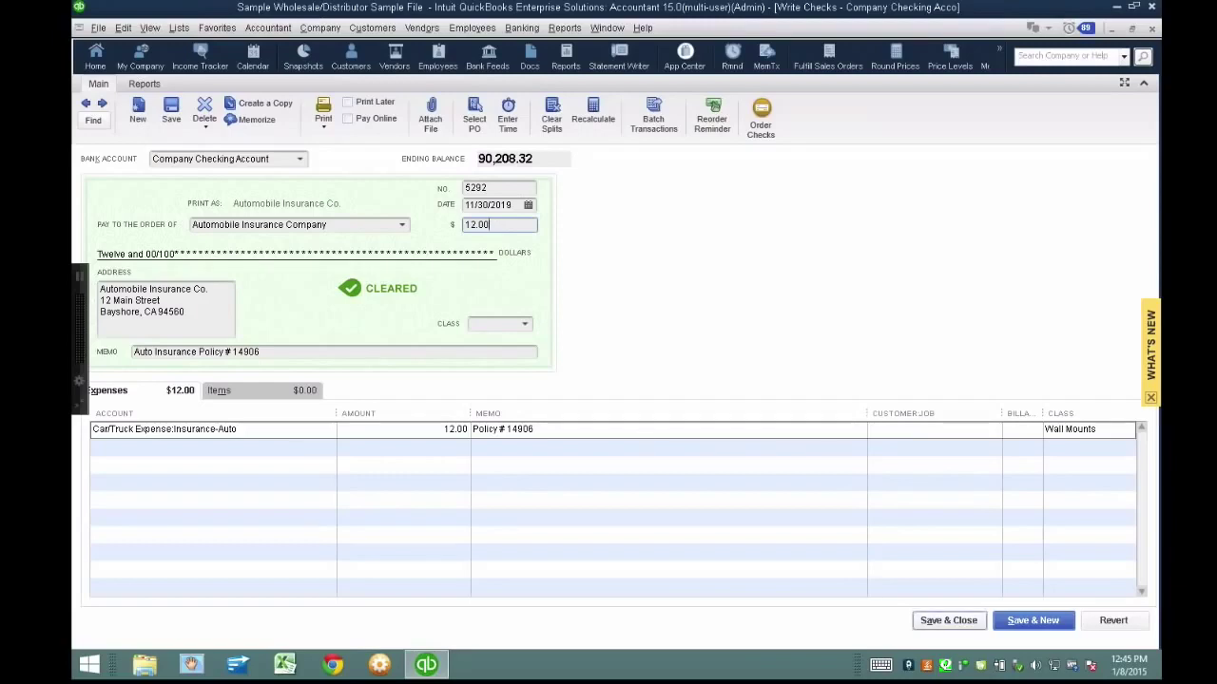
click(948, 619)
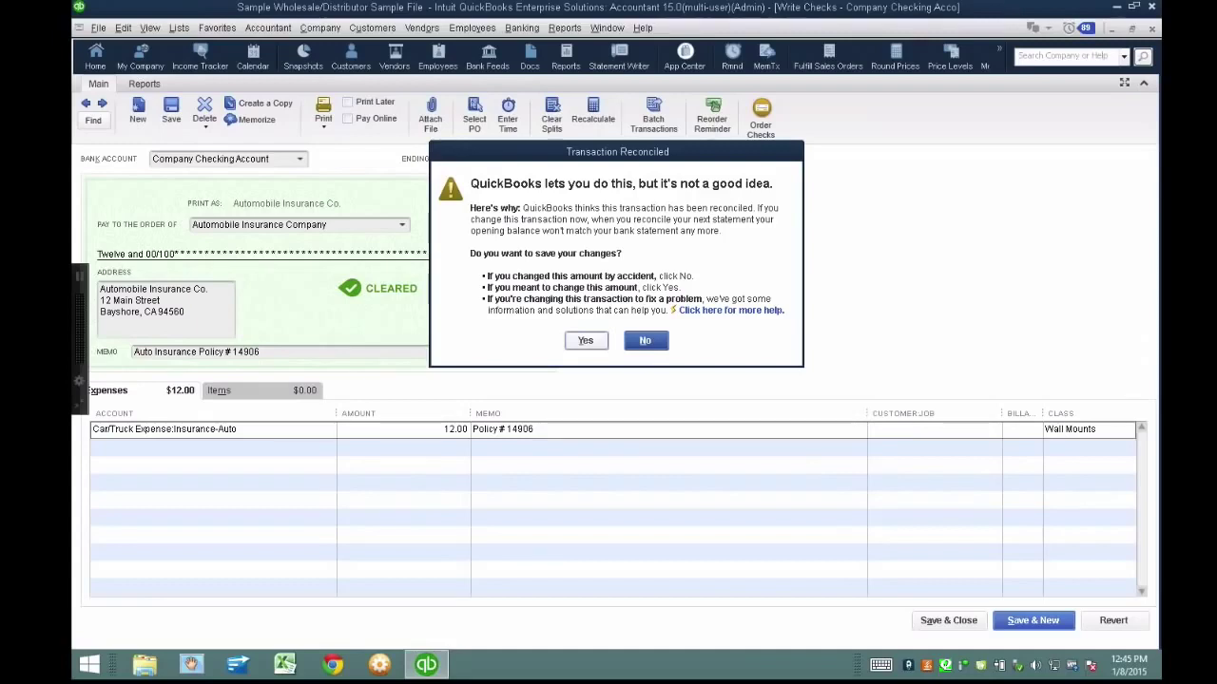
click(585, 341)
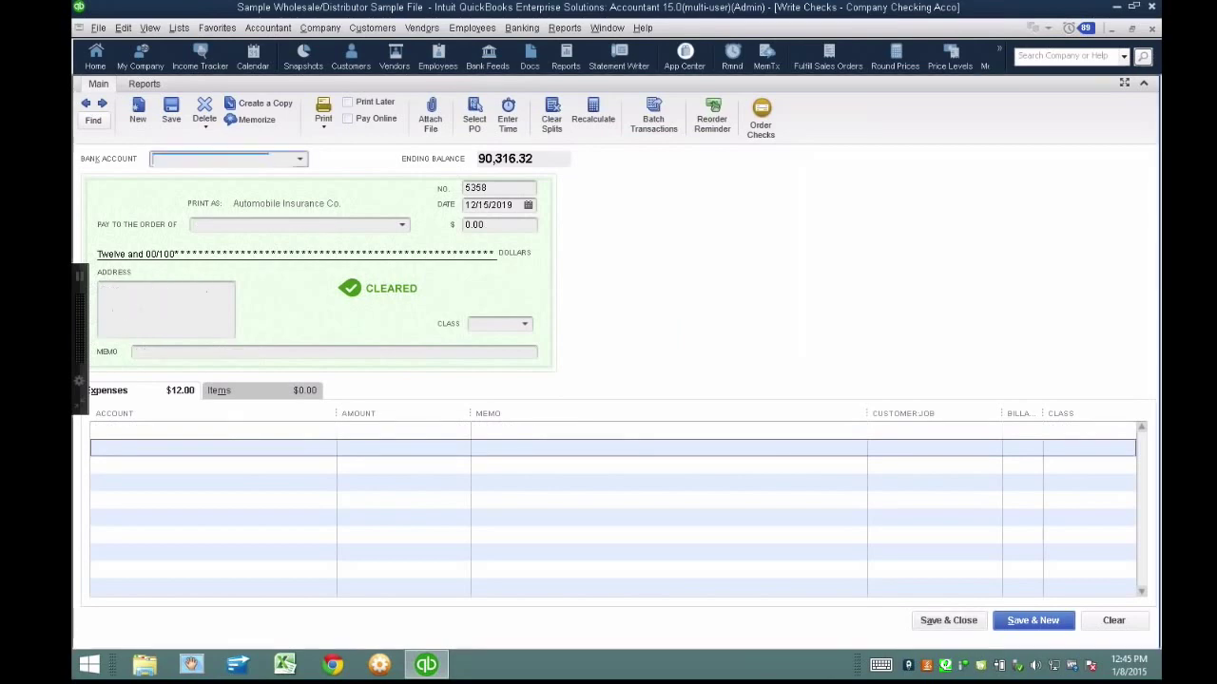
key(Escape)
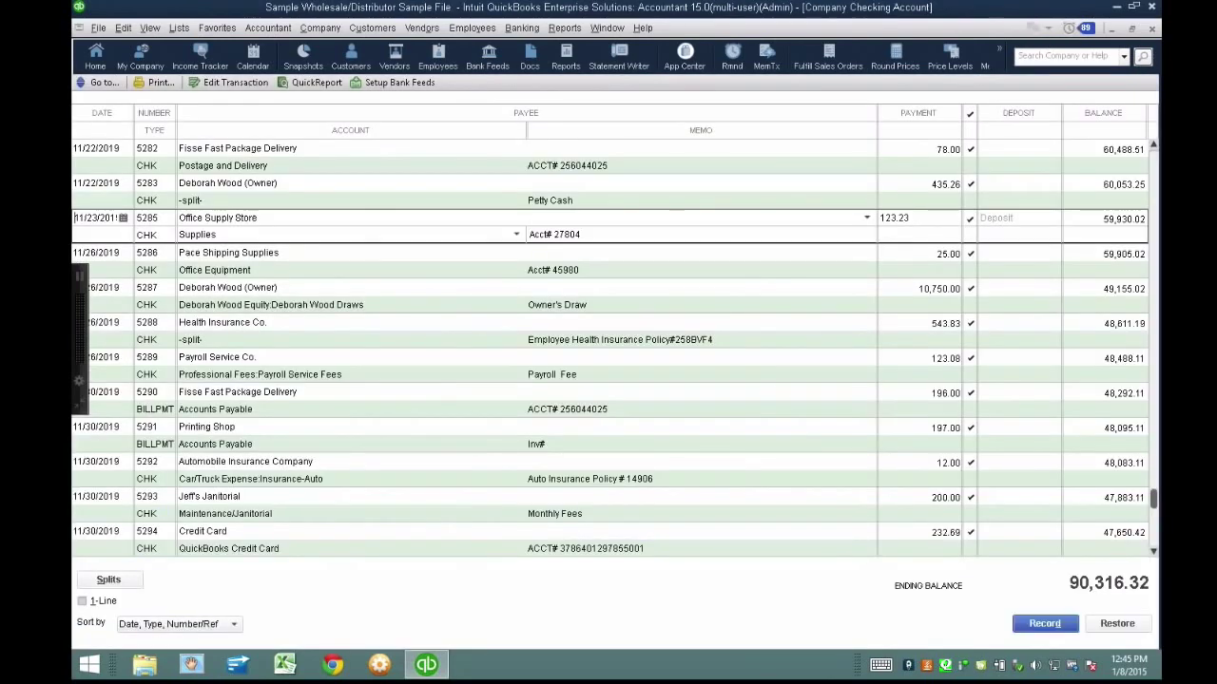
Remove the cleared mark from the 11/23/2019 Office Supply Store payment of 123.23 and record the change.
scroll(610, 348, up, 1)
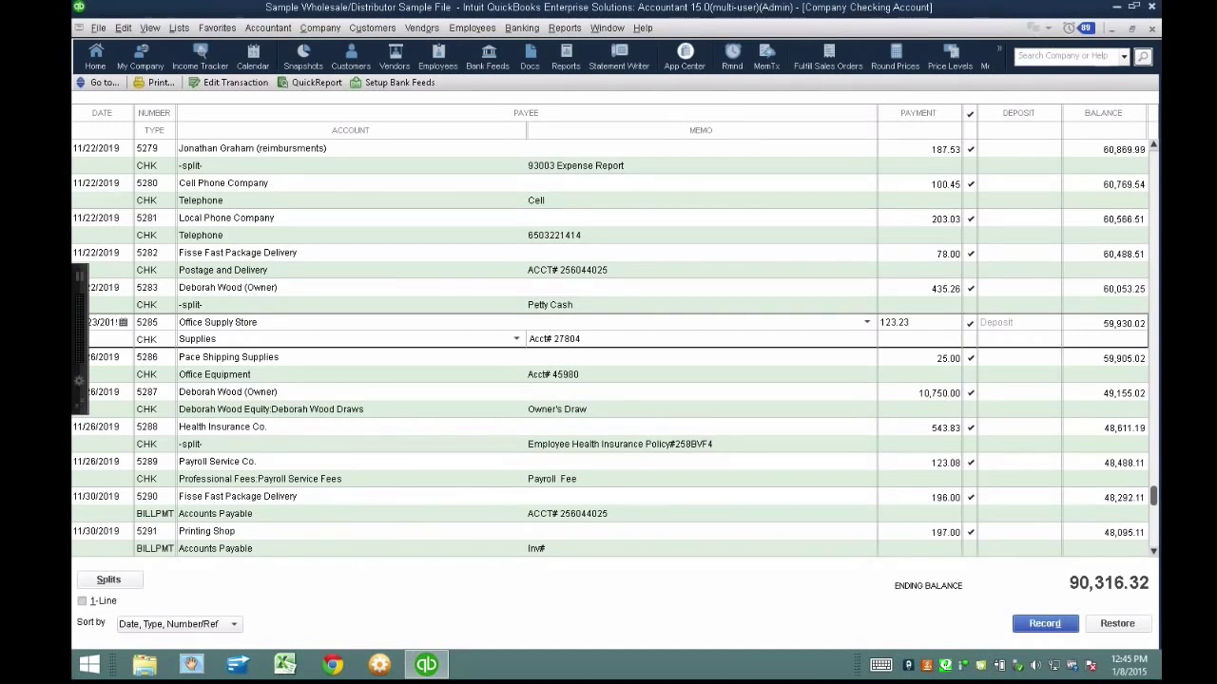
click(971, 322)
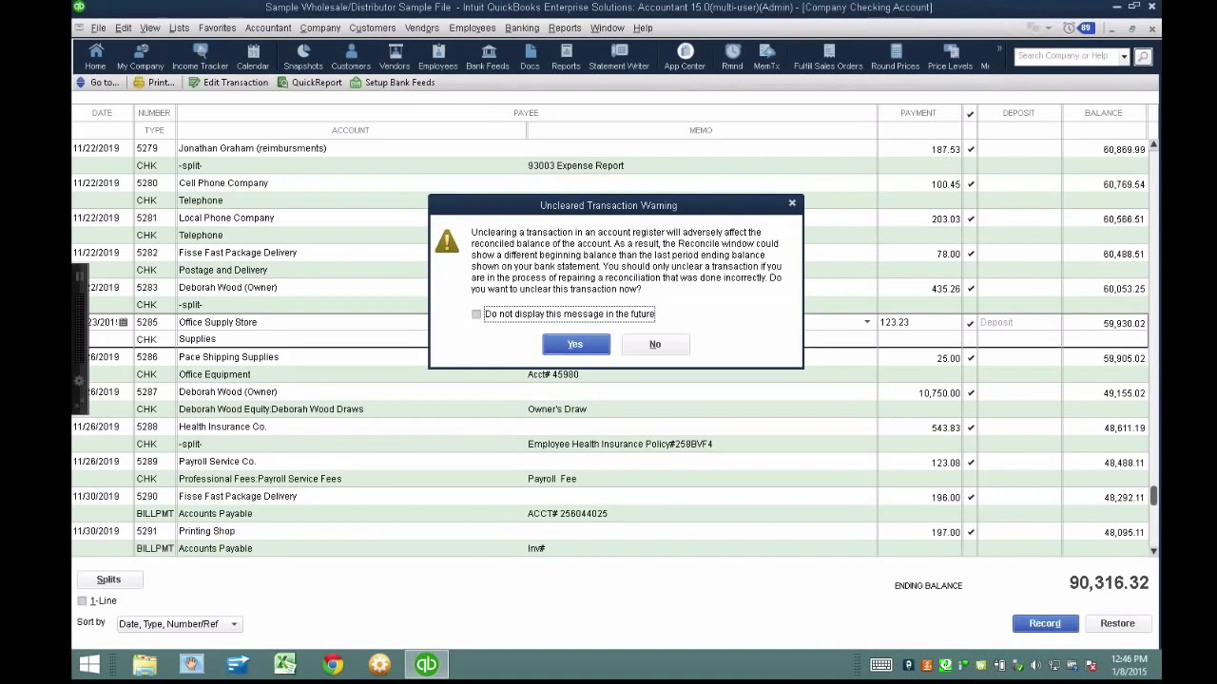
key(Return)
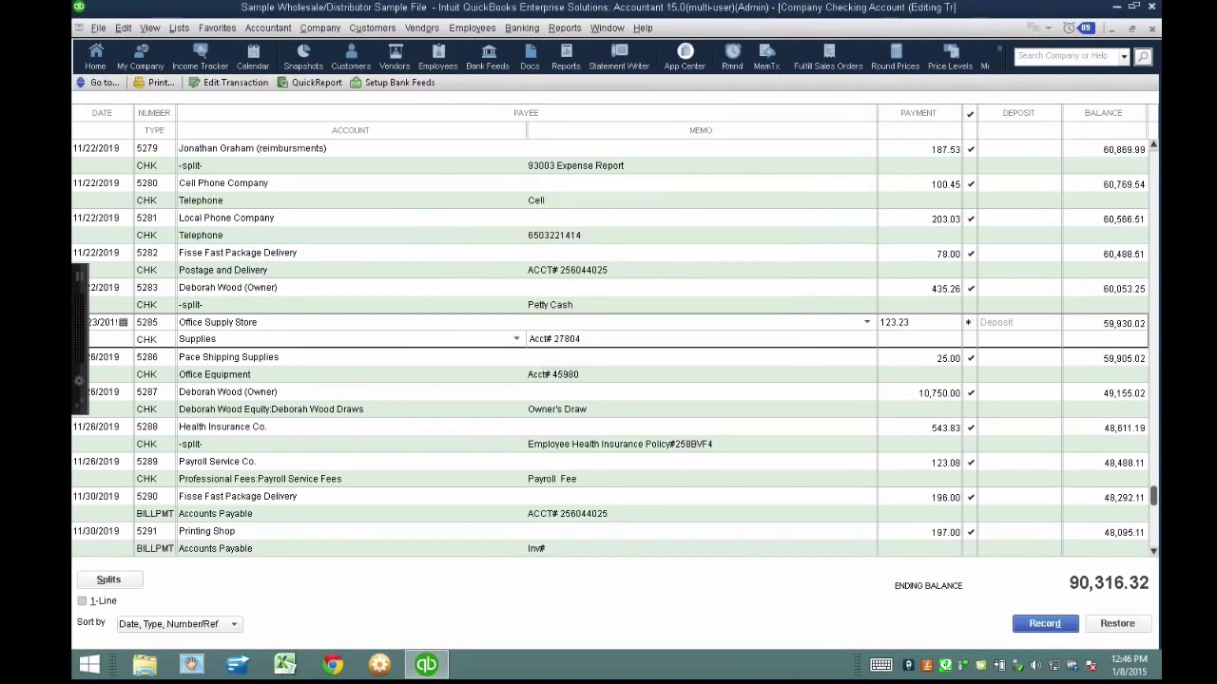
click(969, 324)
key(Return)
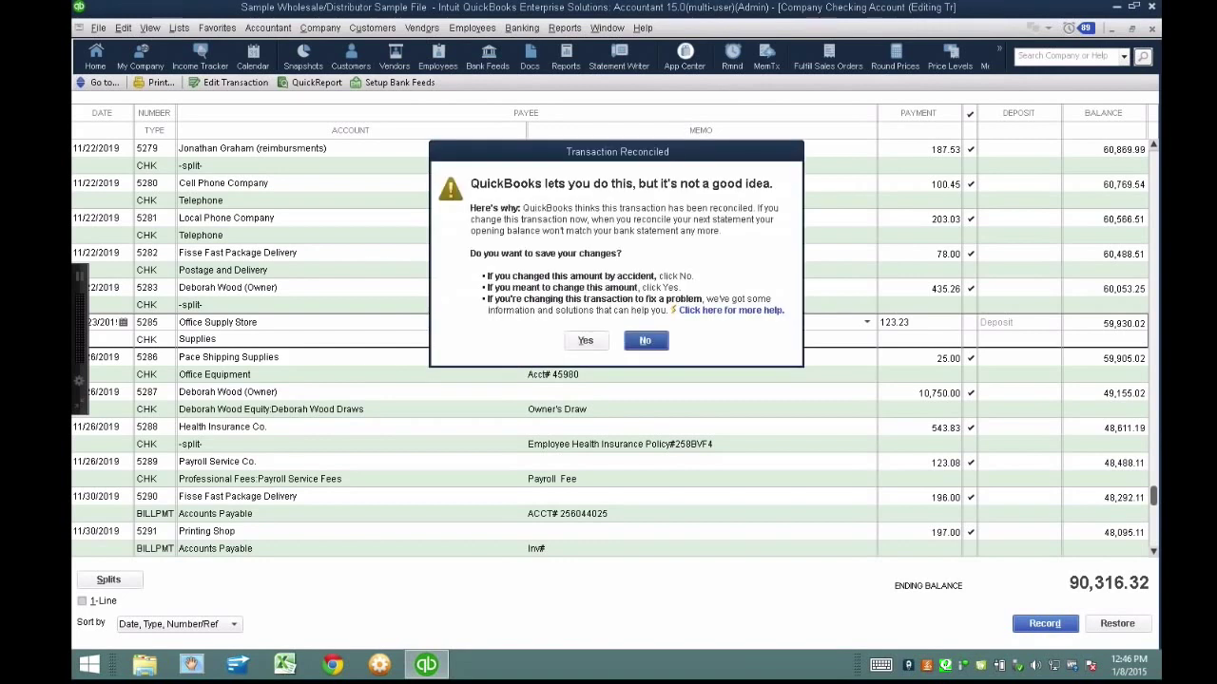
click(586, 340)
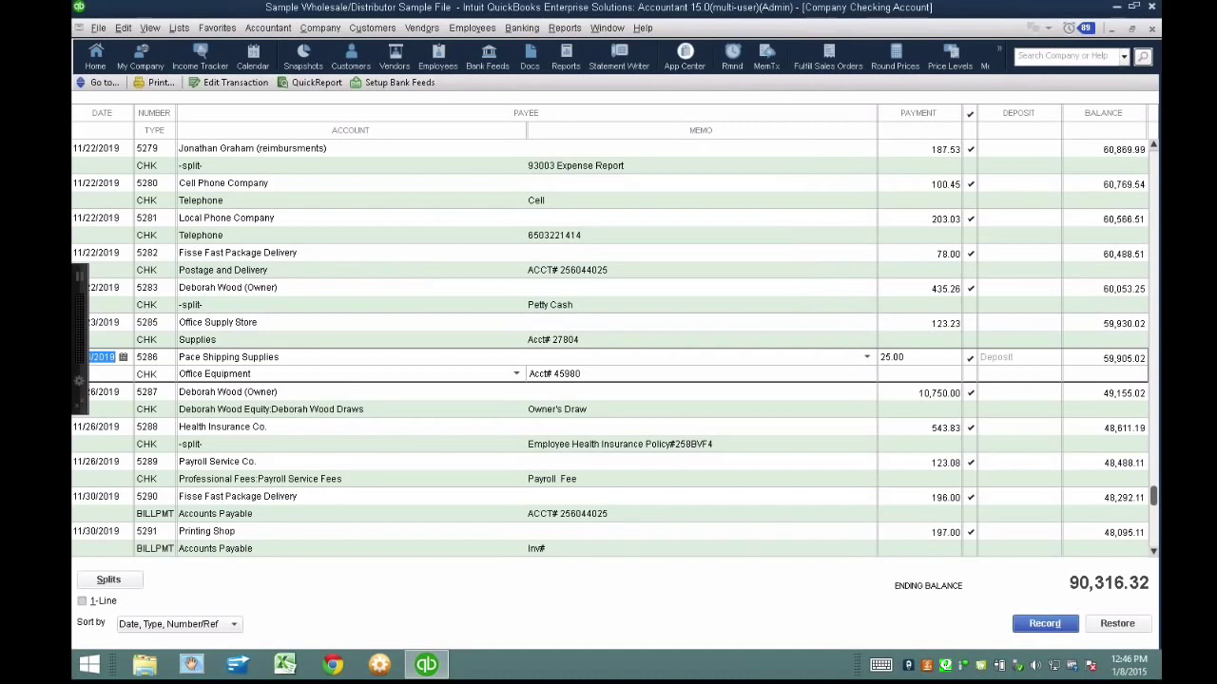
Close all open windows and check the Company Checking Account's beginning balance in the reconciliation setup, leaving it without reconciling.
key(Escape)
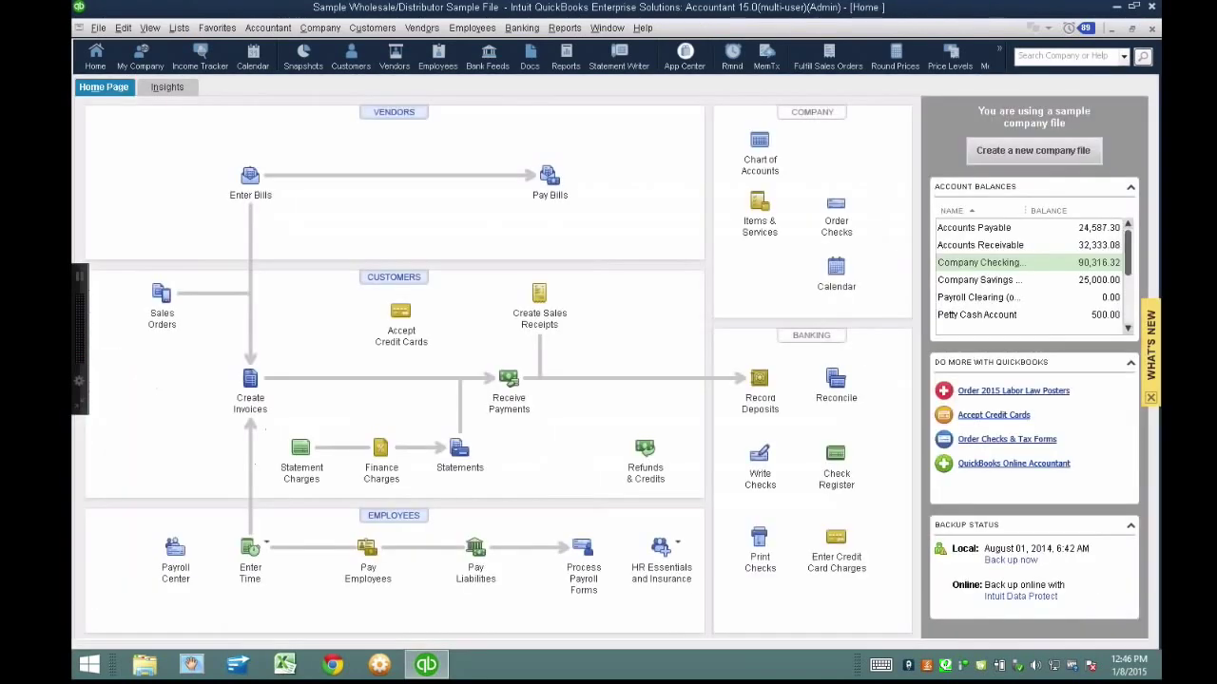
key(Escape)
key(Escape)
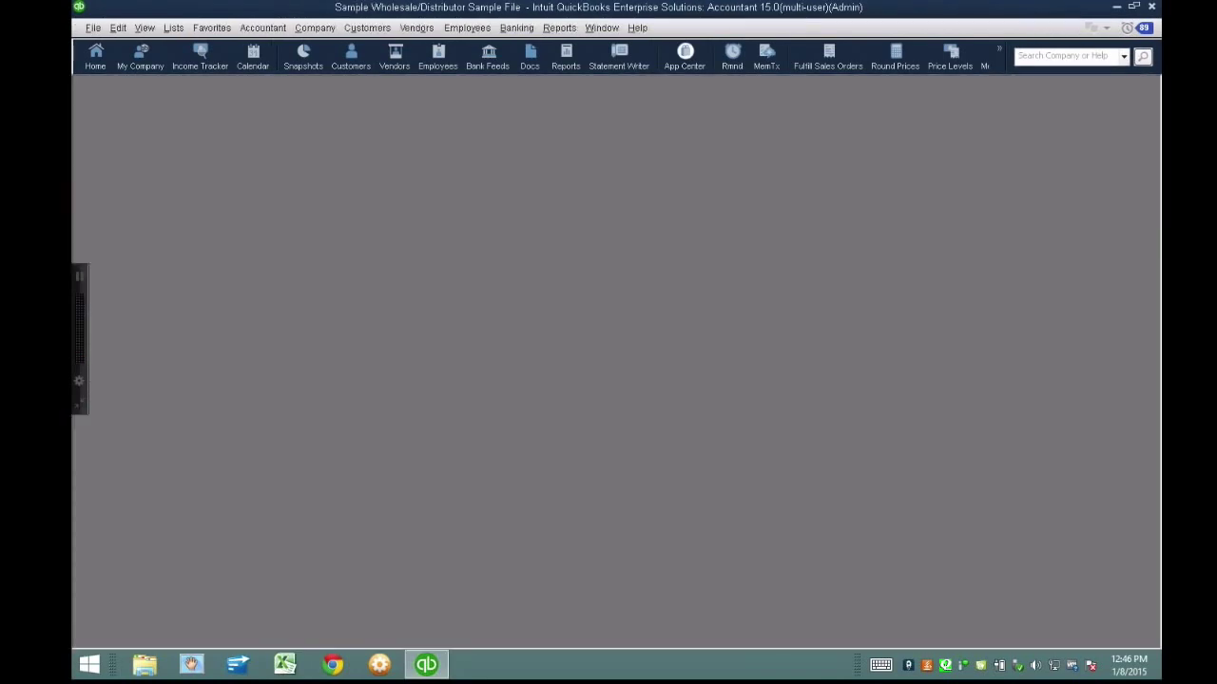
click(516, 28)
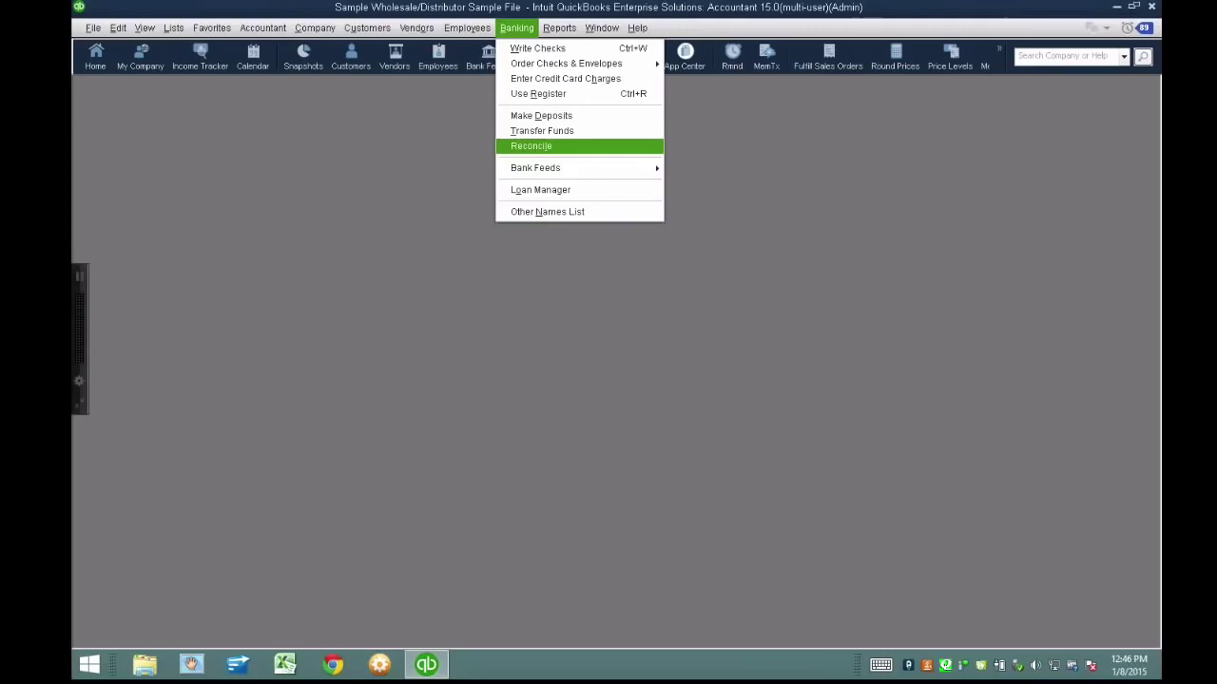
key(Return)
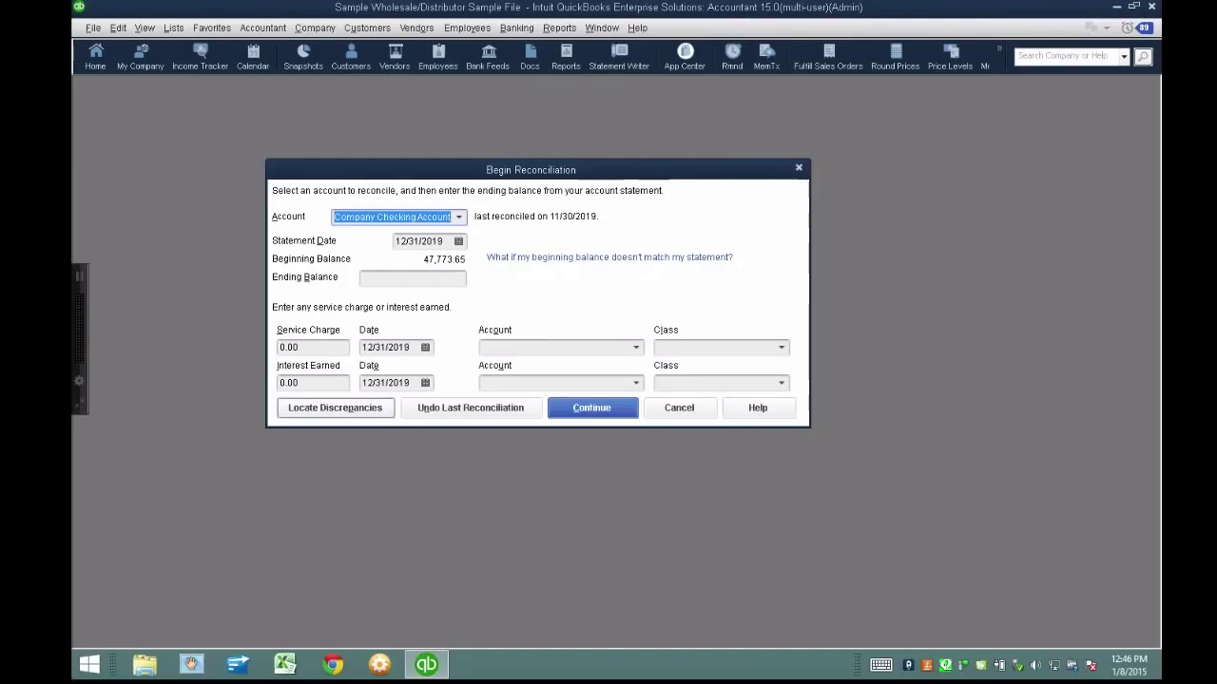
click(679, 407)
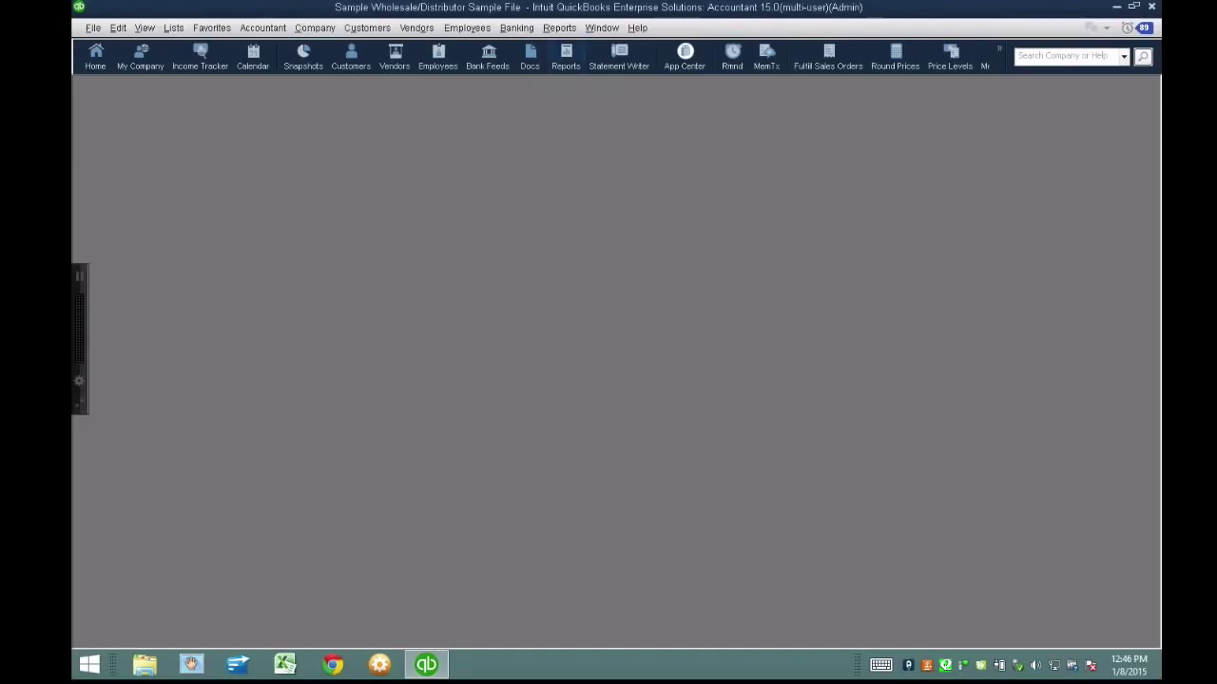
Run the Reconciliation Discrepancy report for the Company Checking Account and reposition its window.
click(559, 28)
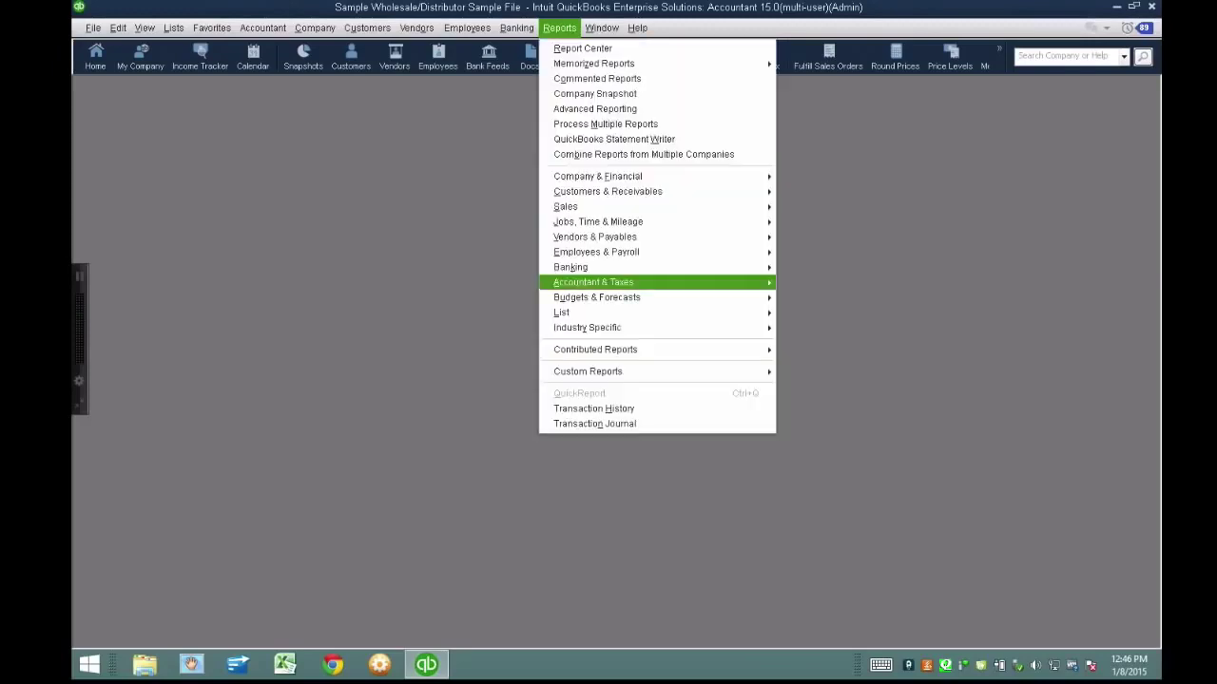
key(Up)
key(Right)
key(Up)
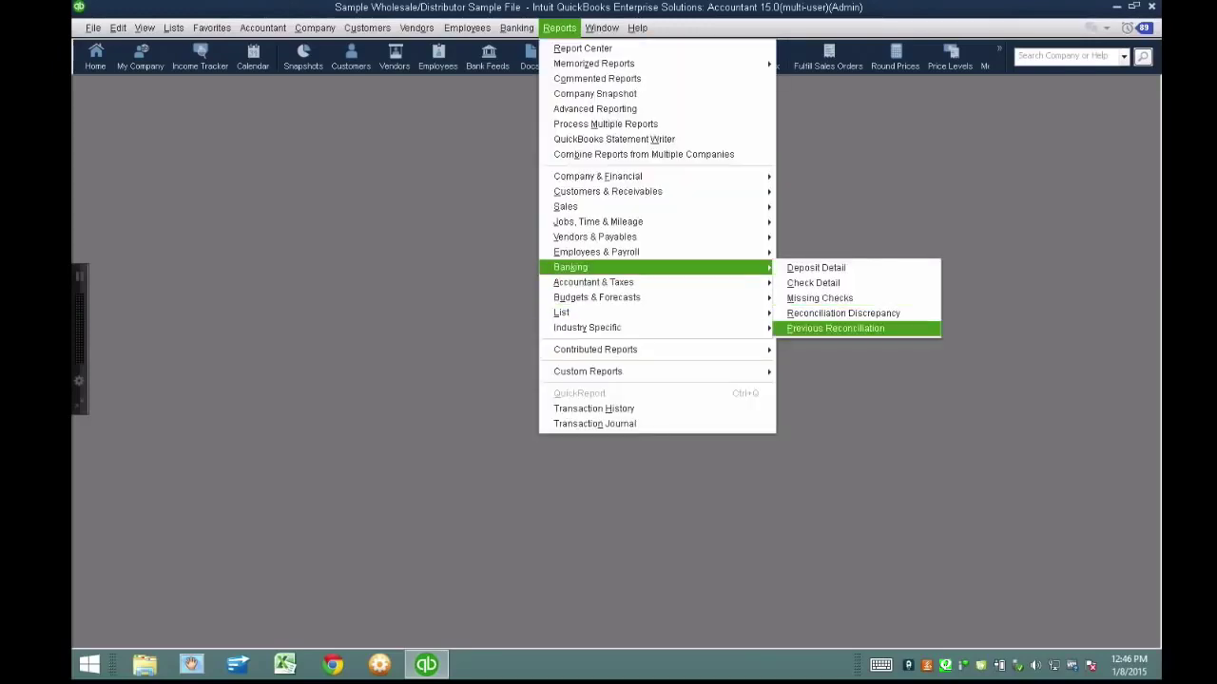
key(Up)
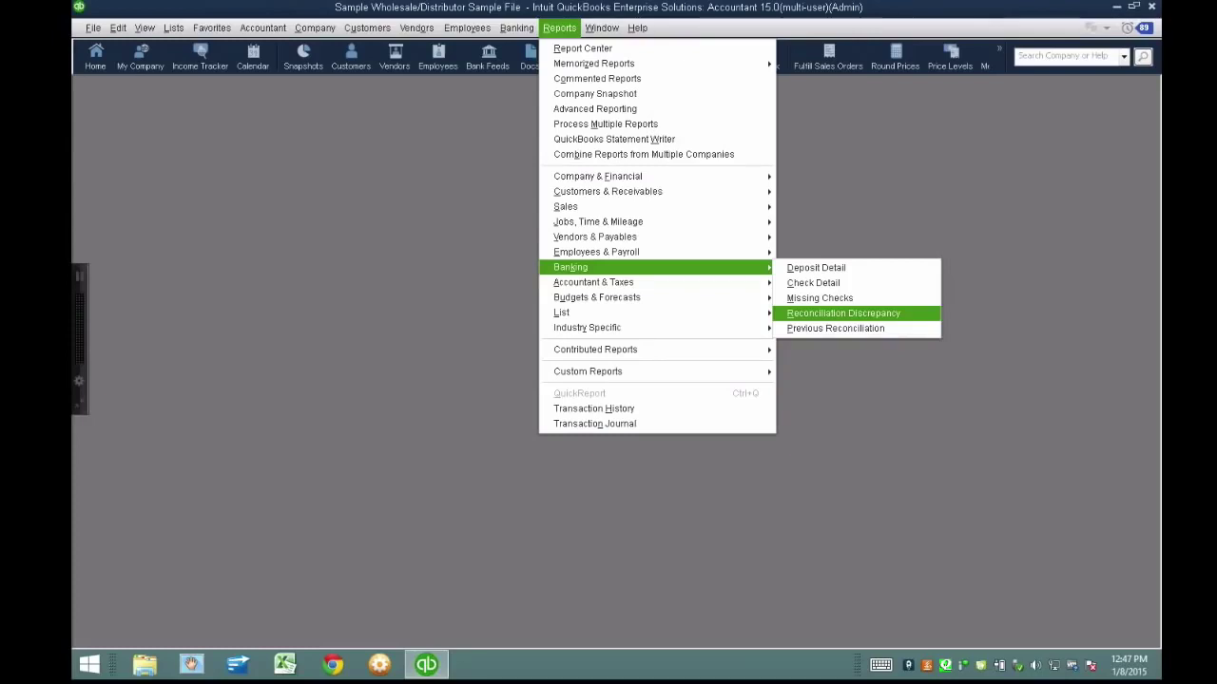
key(Return)
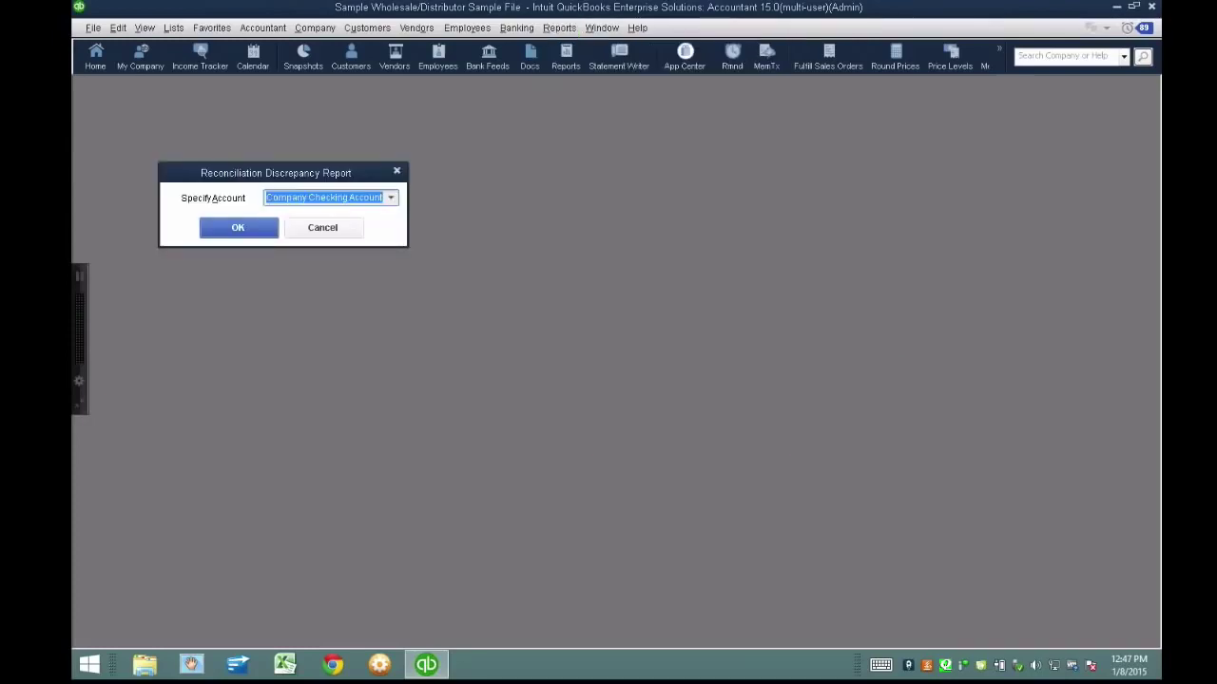
key(Return)
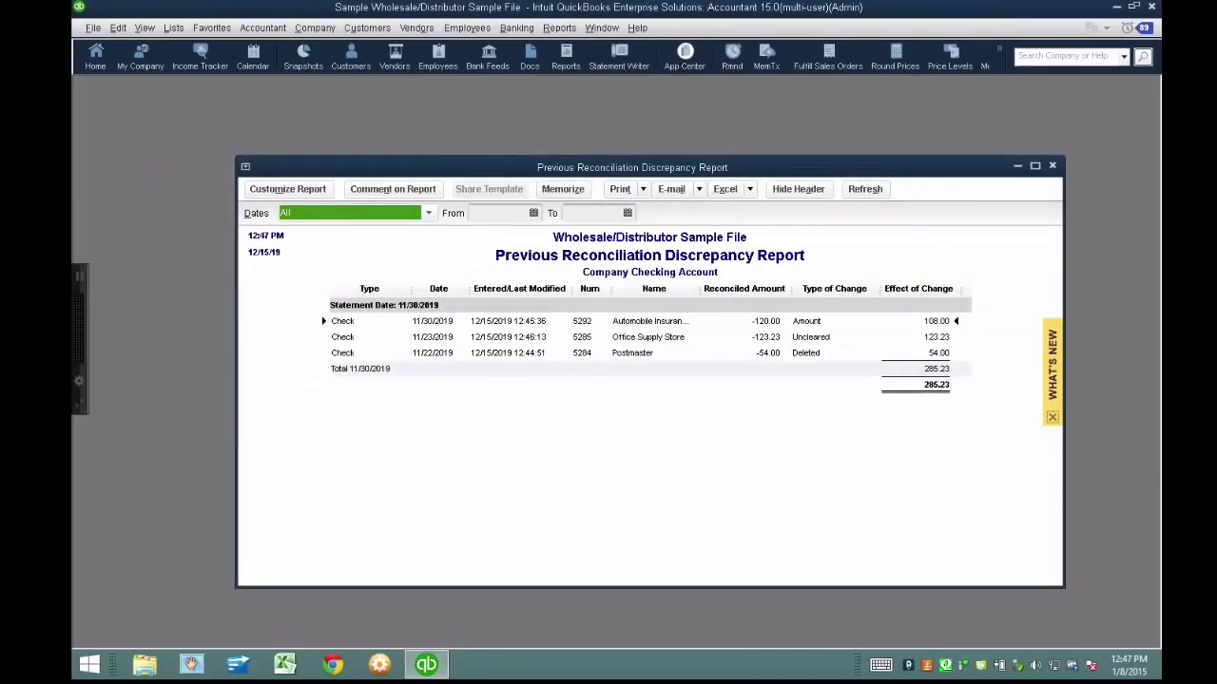
click(1035, 166)
drag(620, 163, 562, 155)
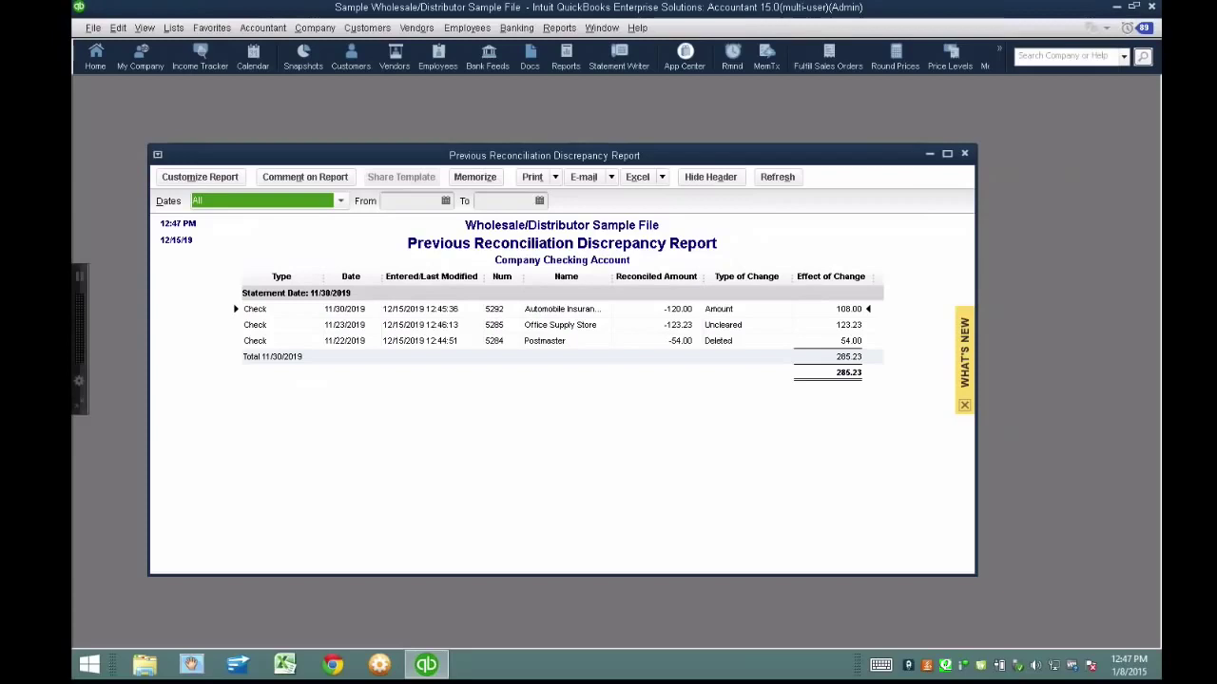
Check the Company Checking Account's beginning balance in the reconciliation setup and leave it without reconciling.
click(516, 28)
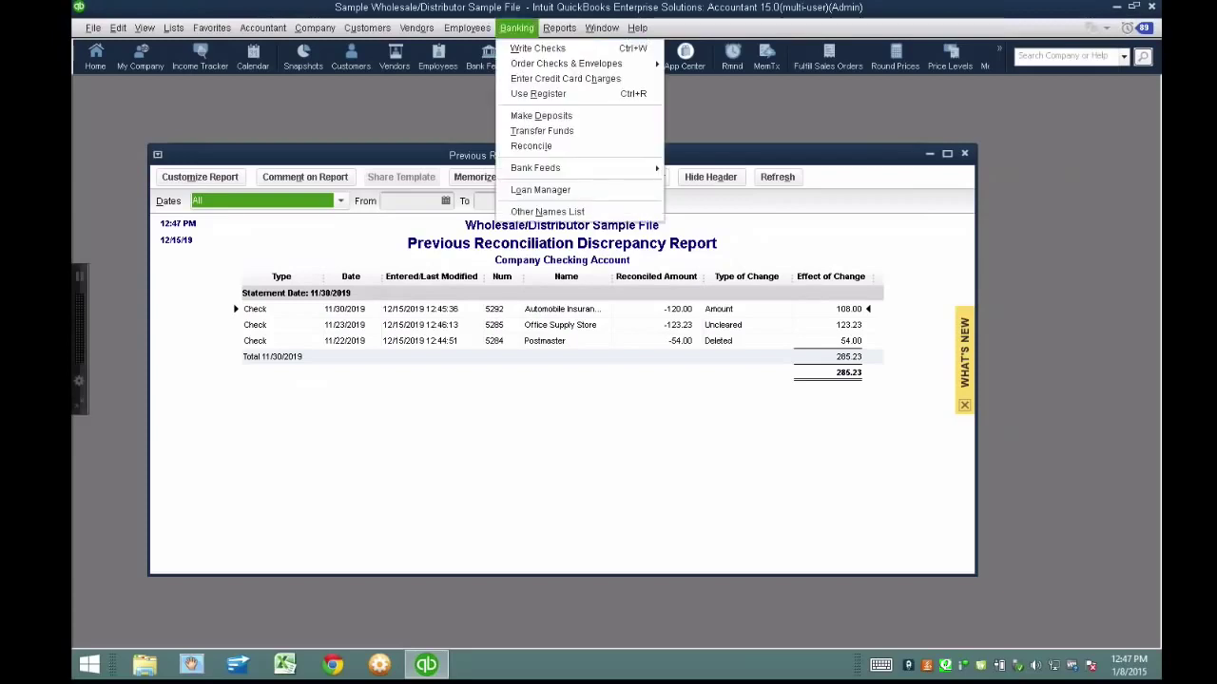
key(c)
key(c)
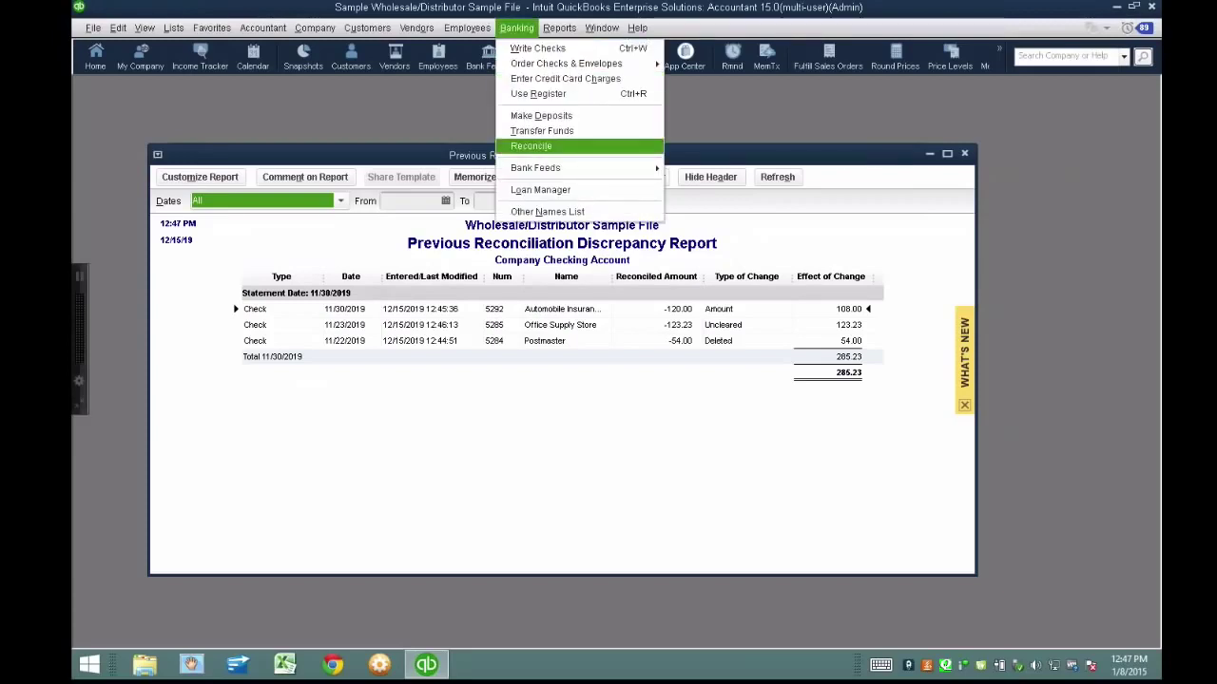
key(Return)
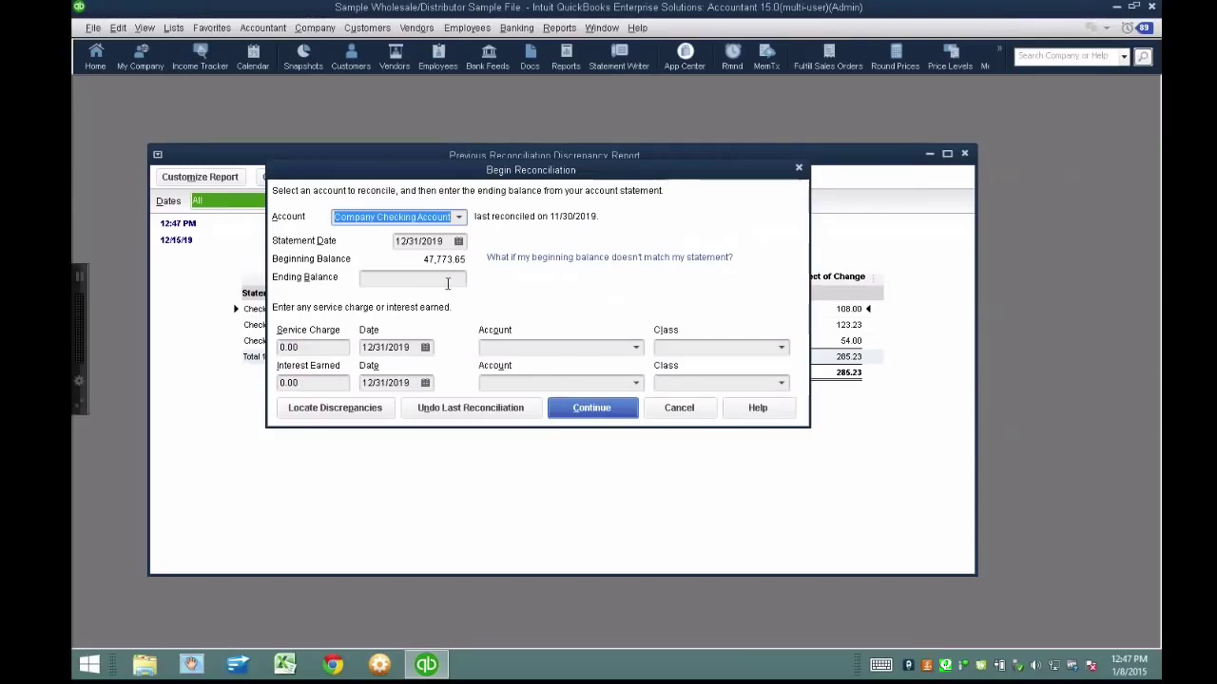
click(447, 283)
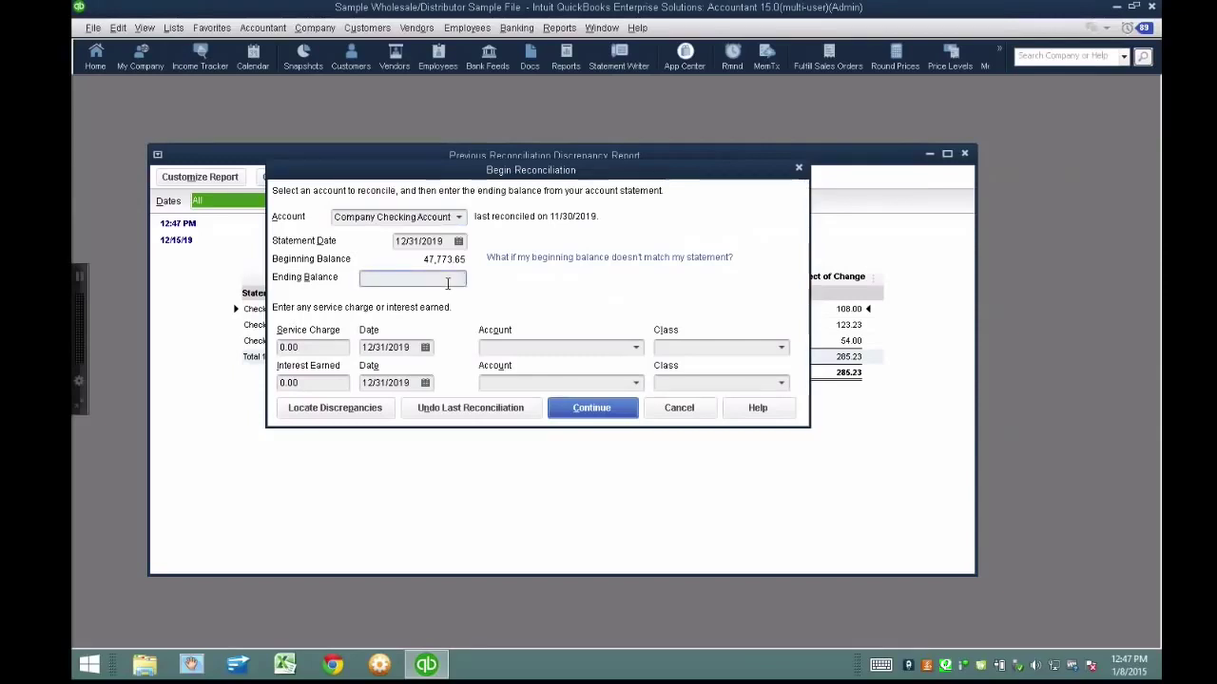
key(Escape)
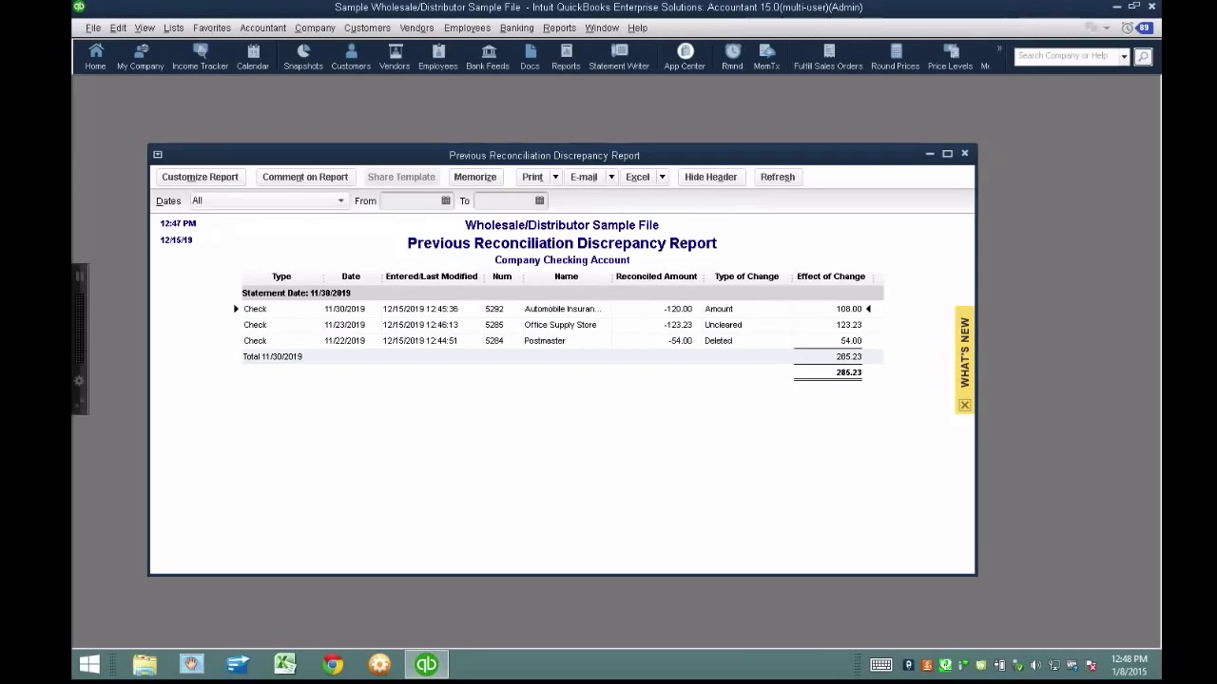
Open the Automobile Insurance Company check from the discrepancy report, set its amount to 120.00 and save it despite its reconciled status.
double_click(600, 309)
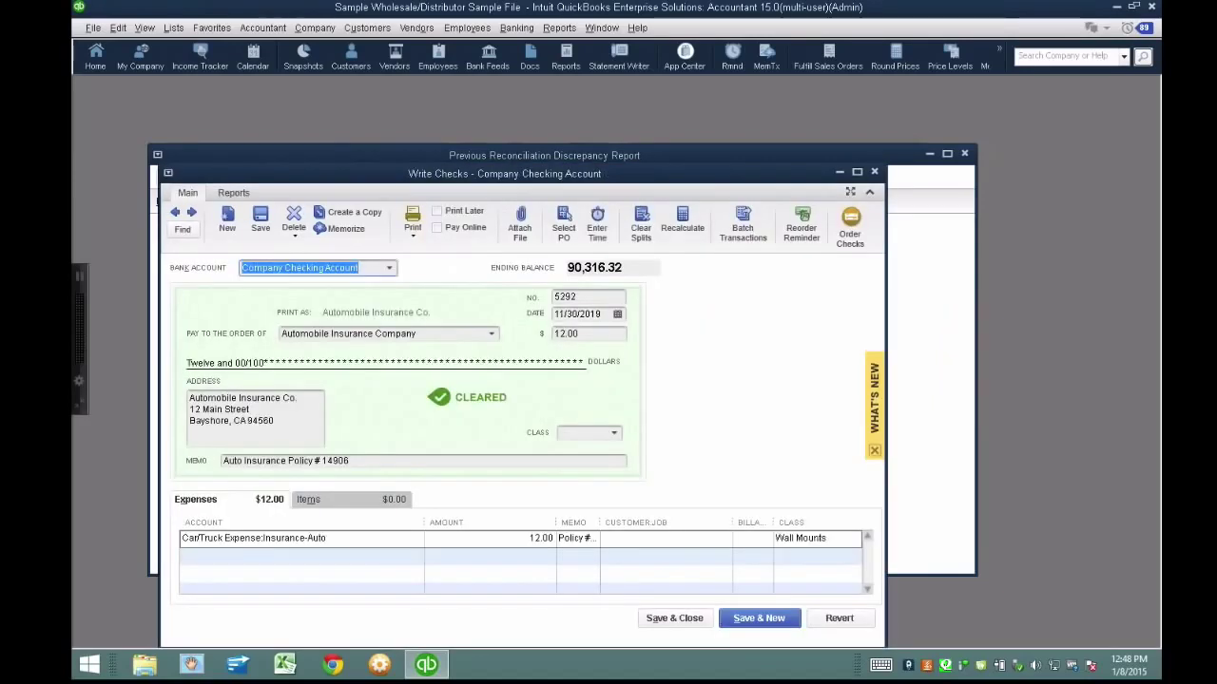
click(600, 335)
text(1)
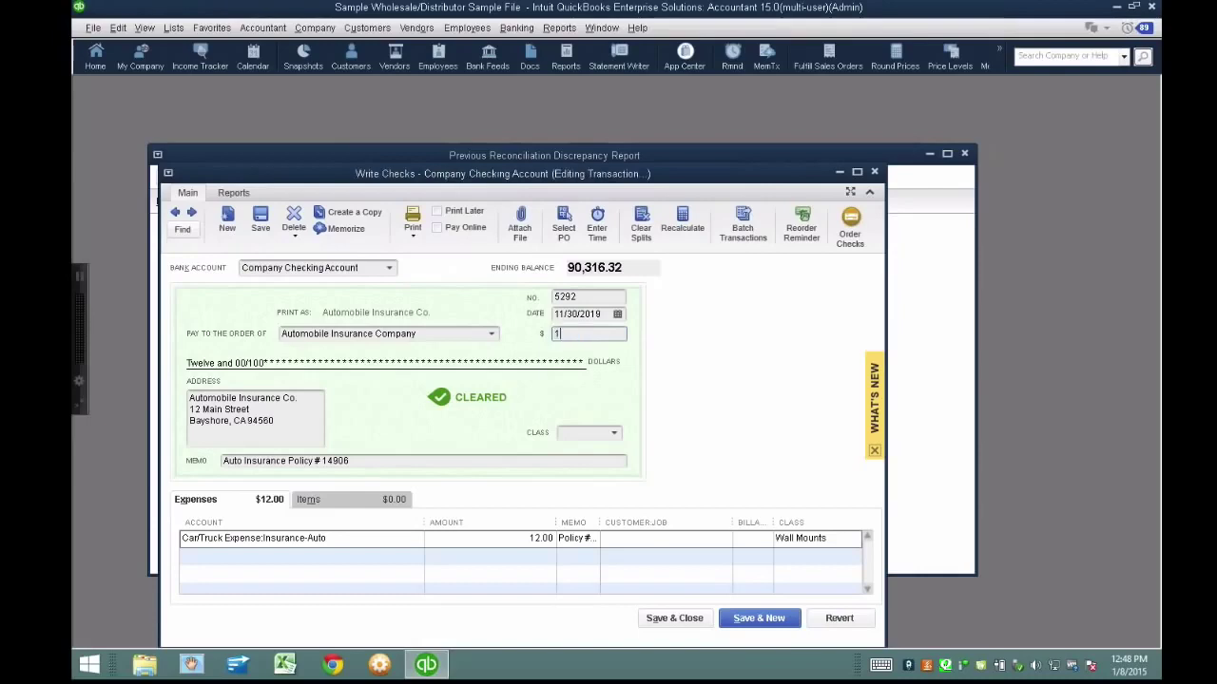
text(20)
key(Tab)
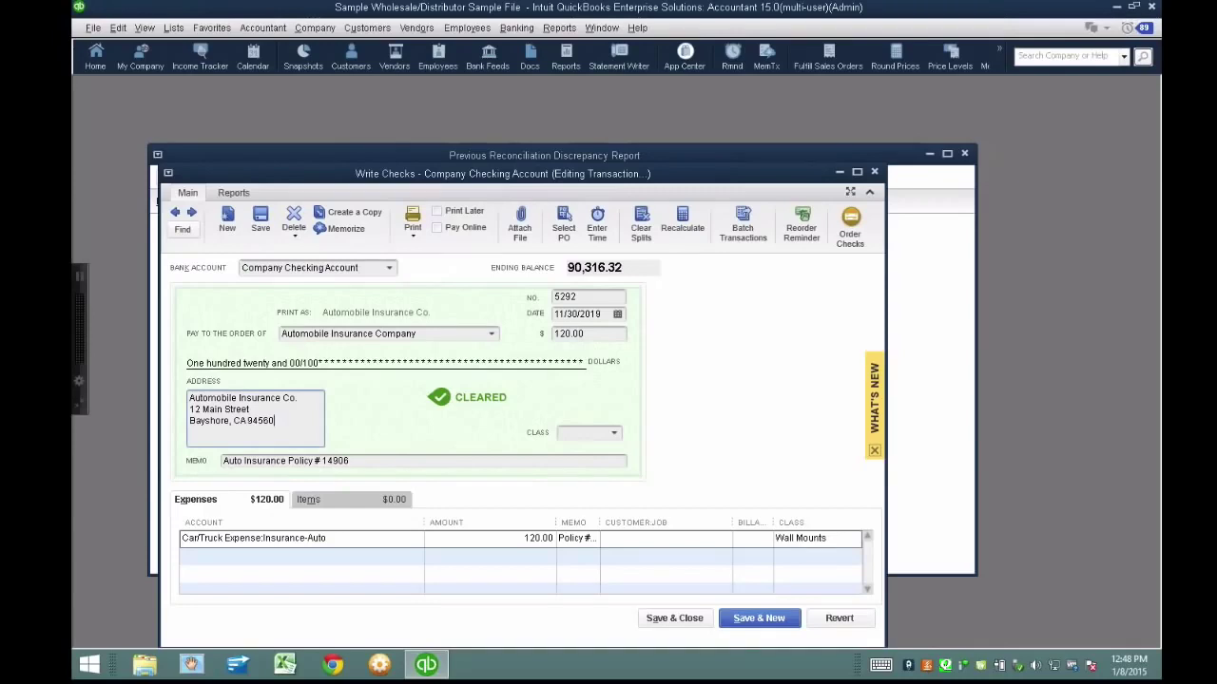
click(605, 335)
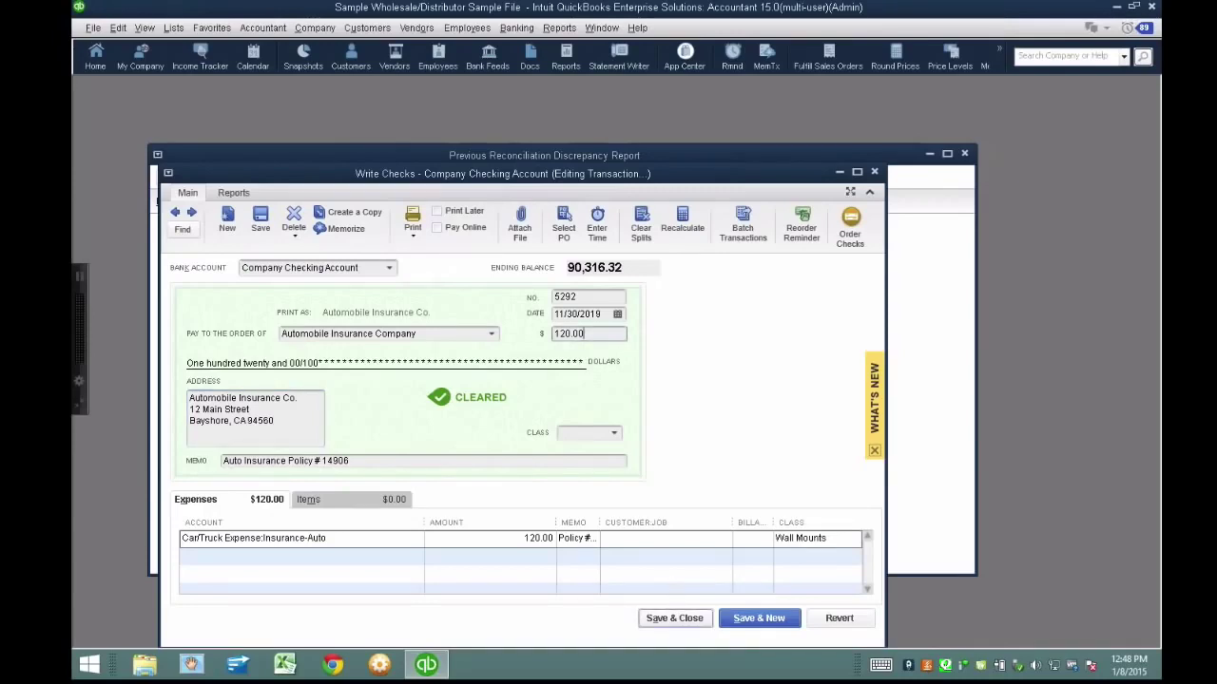
click(674, 617)
key(Return)
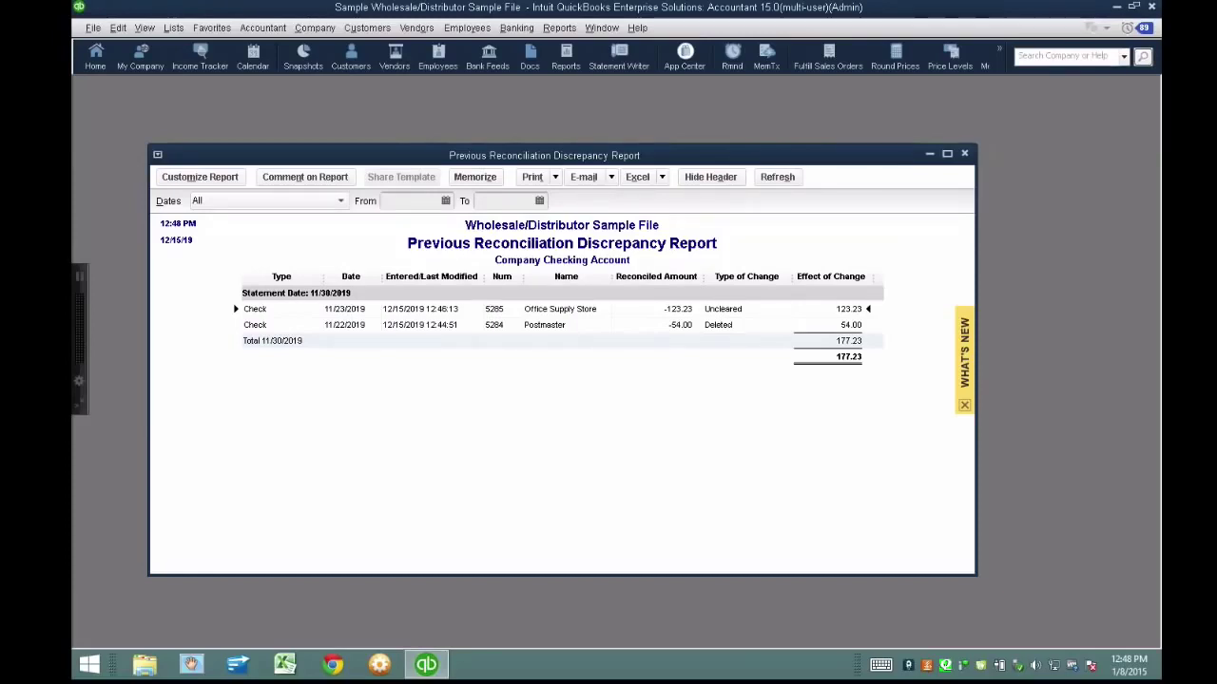
Restore the cleared mark on the 11/23/2019 Office Supply Store payment in the checking register and record the change.
key(ctrl+Tab)
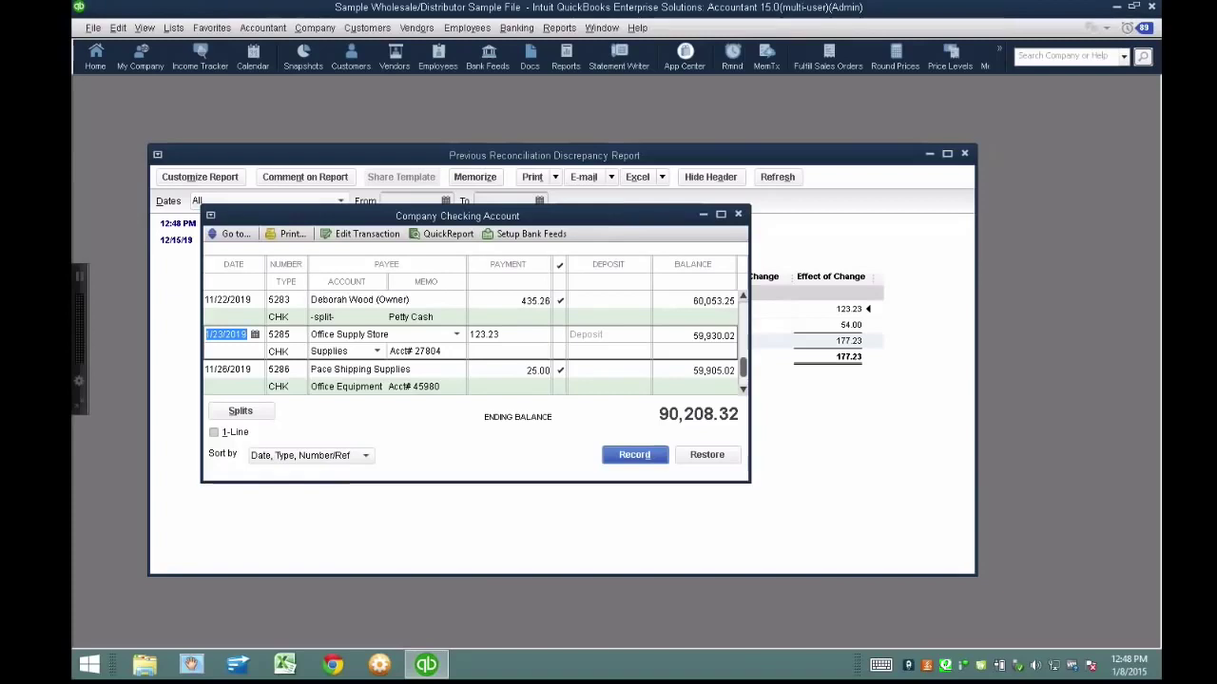
click(560, 336)
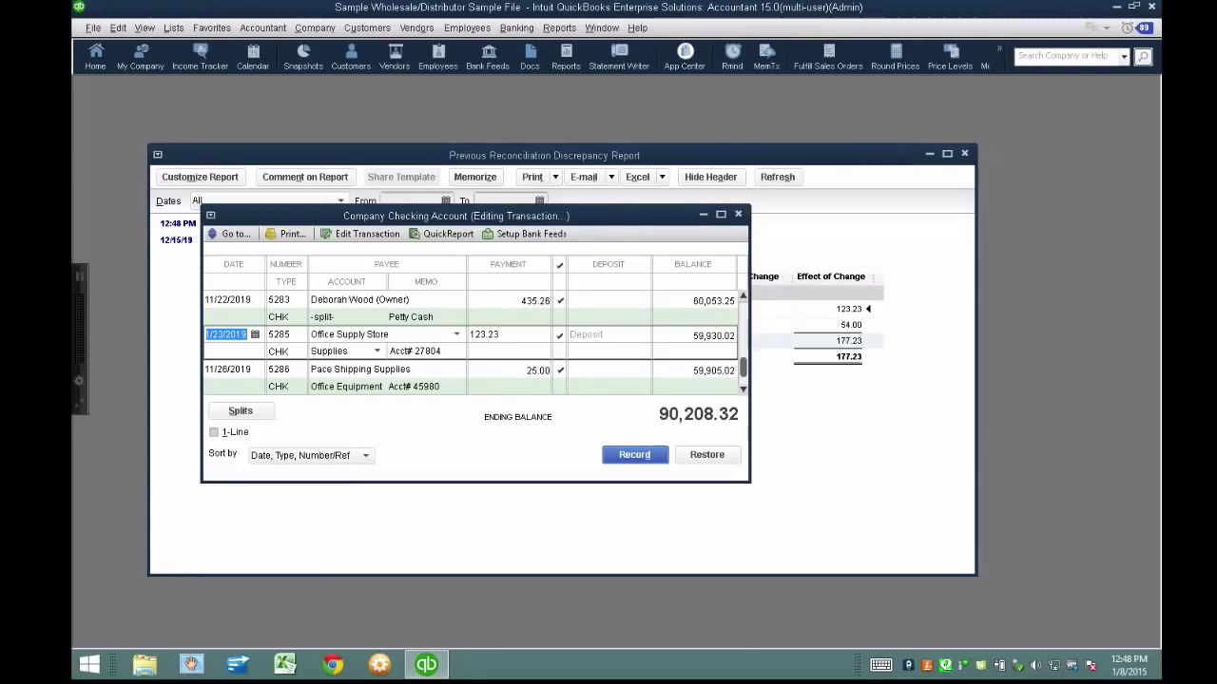
key(Escape)
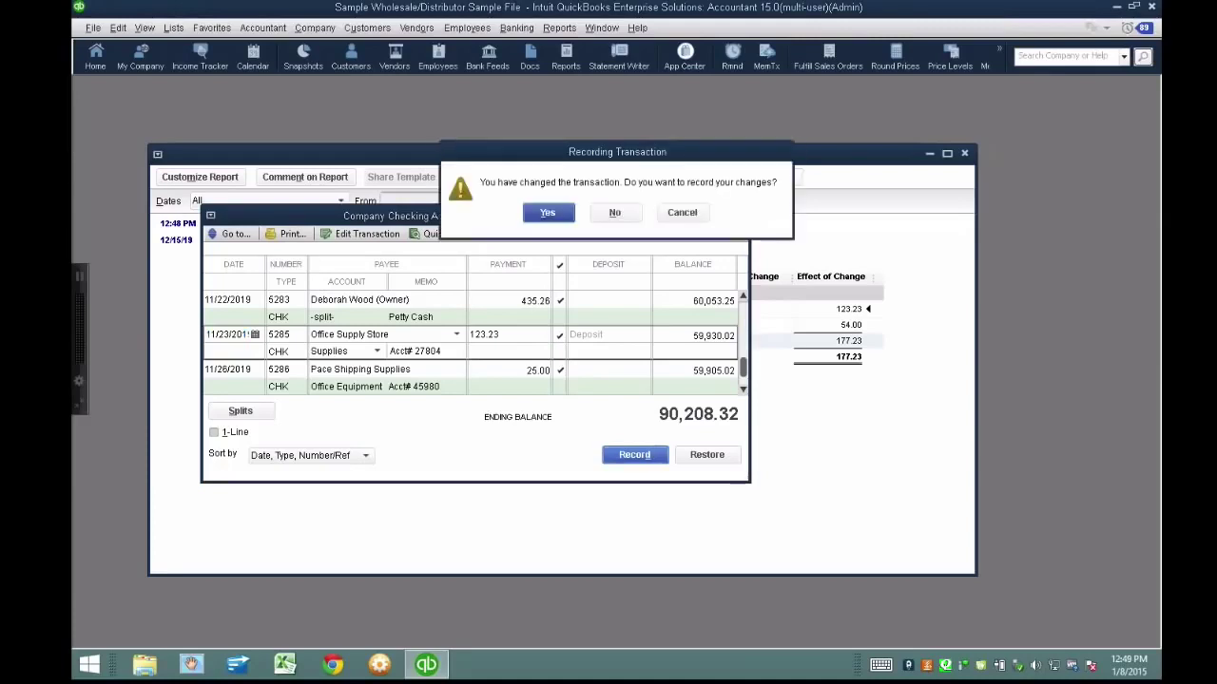
key(Return)
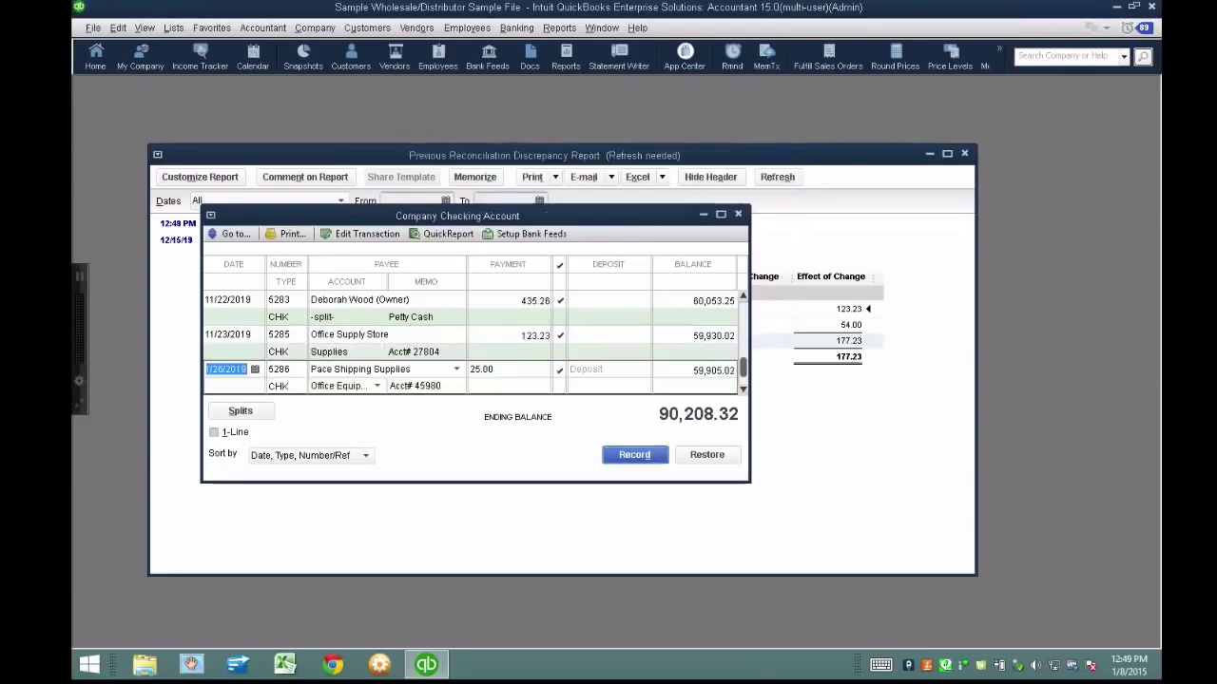
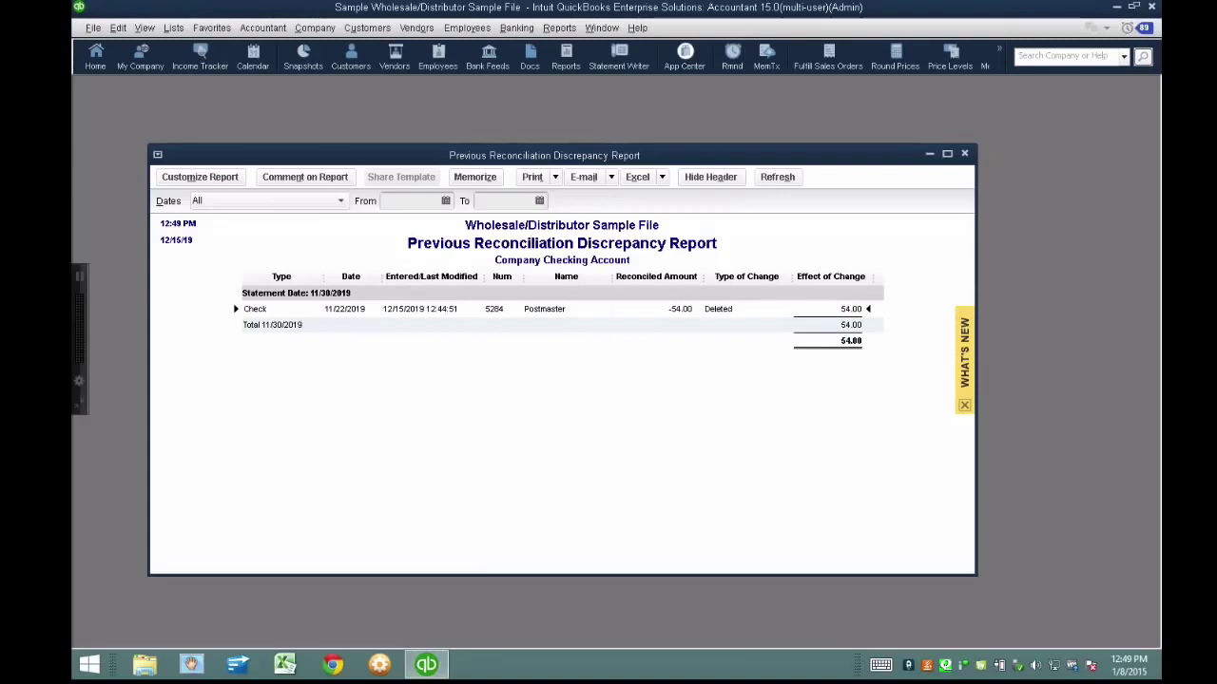
Reposition the smaller discrepancy report window and run the Voided/Deleted Transactions Detail report.
drag(975, 574, 932, 523)
drag(590, 103, 581, 98)
click(559, 27)
mouse_move(593, 282)
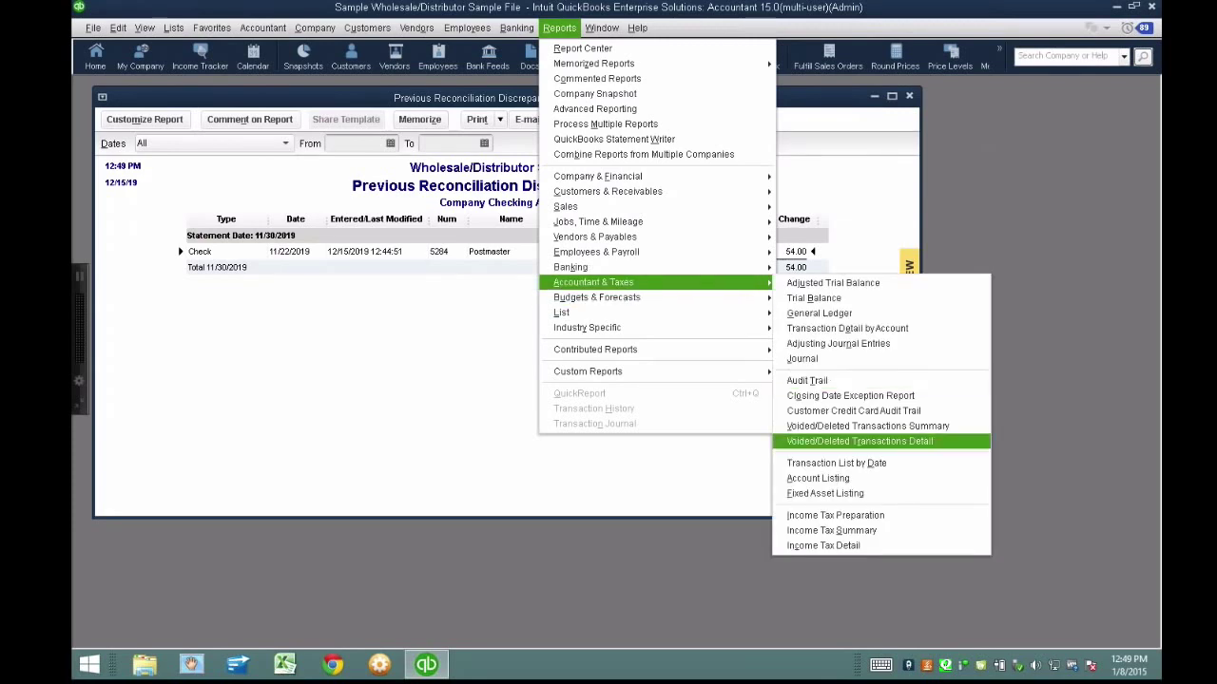
key(Return)
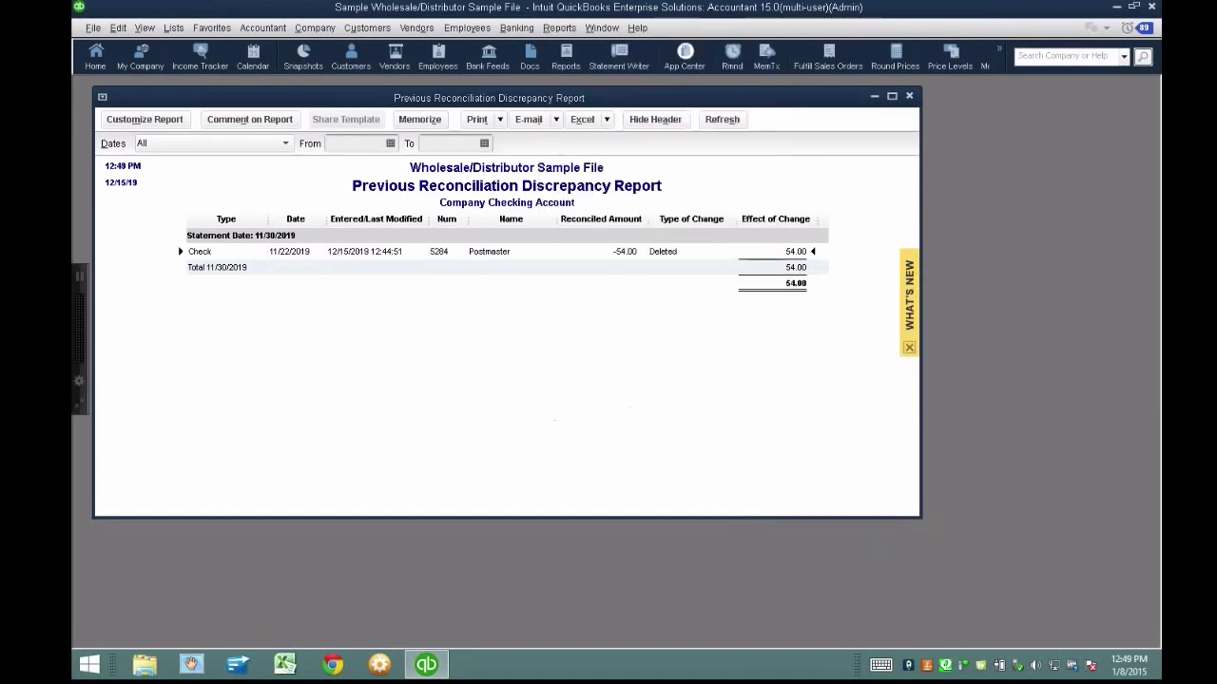
Tile the two report windows vertically and widen the Voided/Deleted Transactions Detail report to show its debit and credit columns.
key(alt+w)
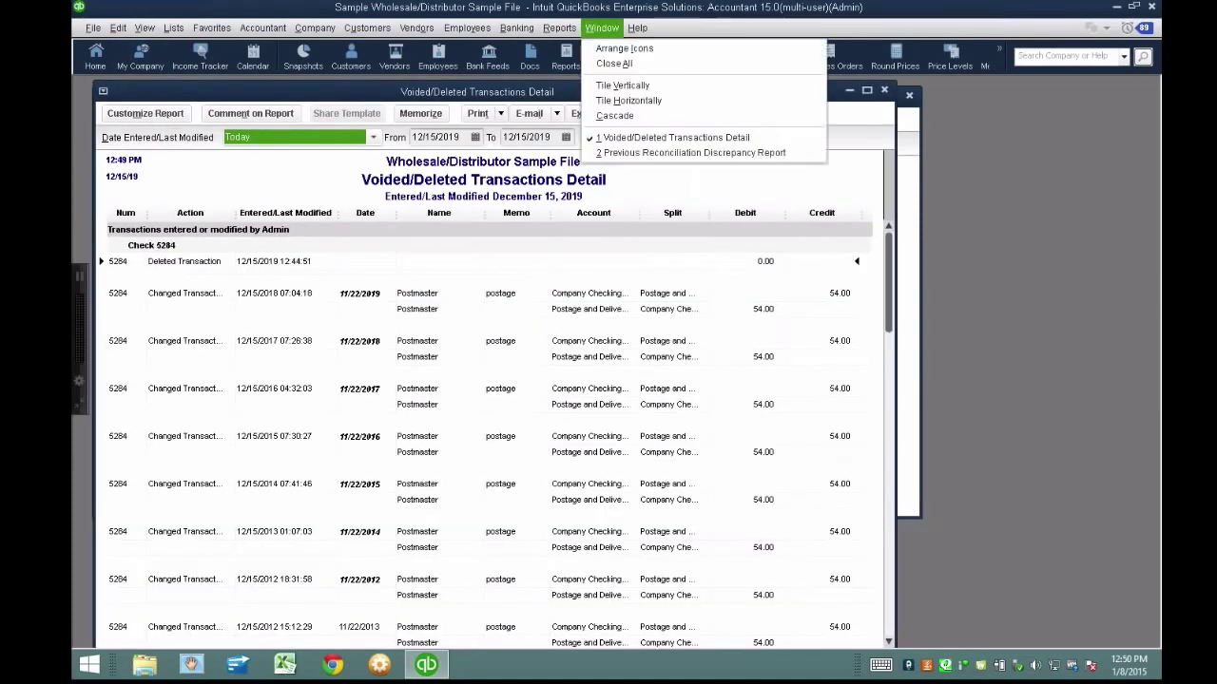
key(Left)
key(alt+w)
key(Down)
key(Down)
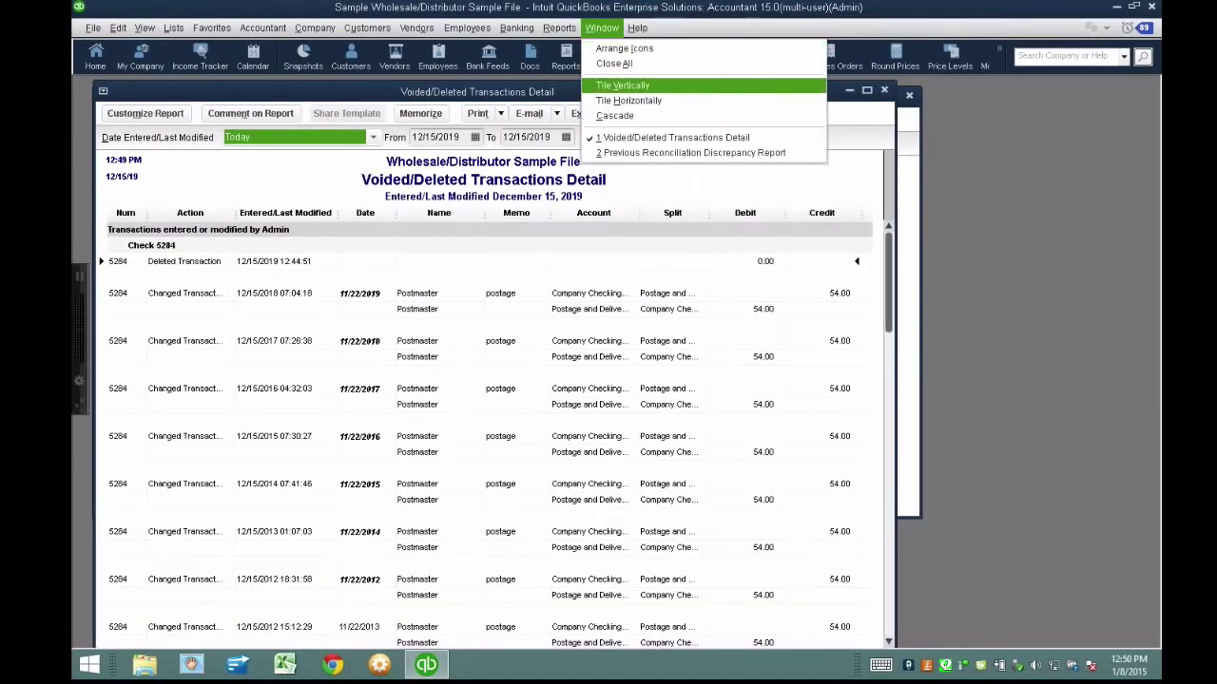
key(Return)
key(alt+w)
key(Down)
key(Down)
key(Return)
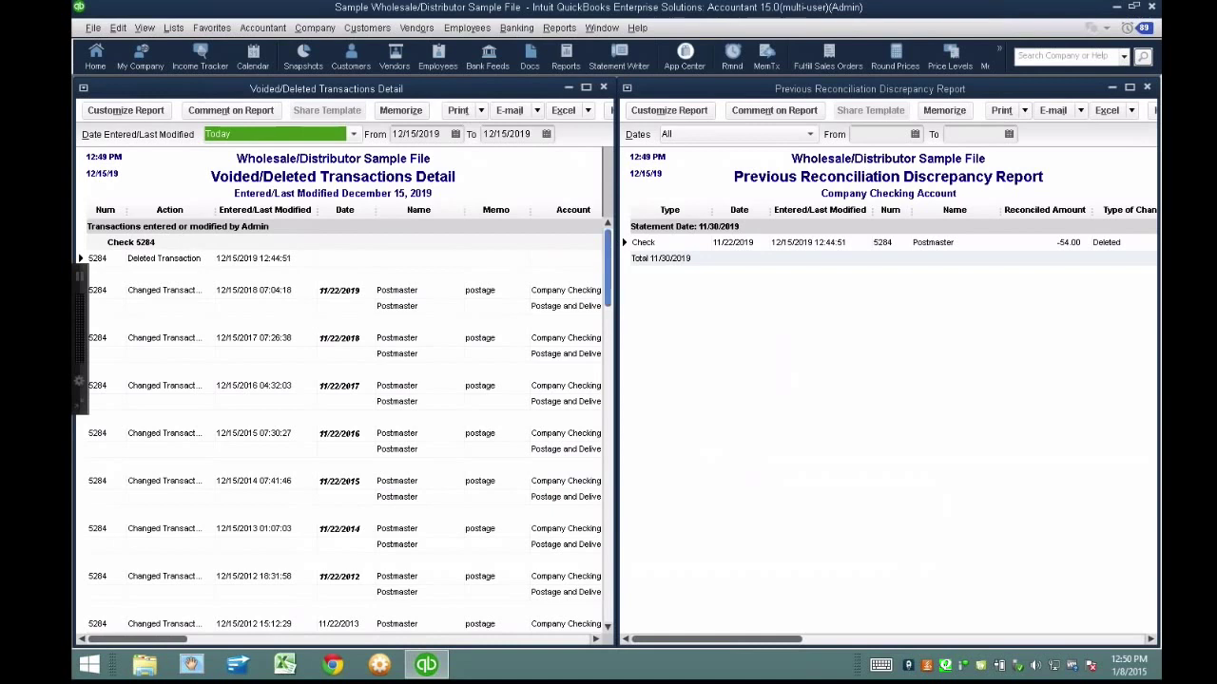
drag(615, 380, 900, 380)
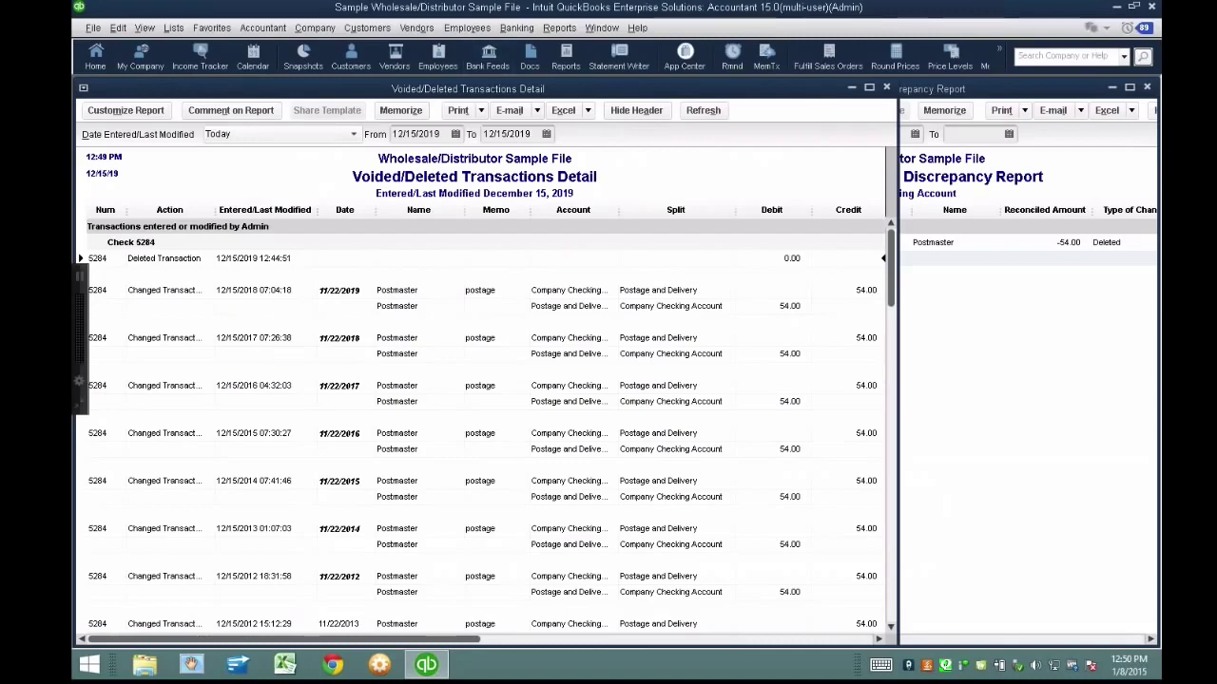
Start a new check from the Company Checking Account paid to Postmaster, using the recalled 54.00 Postage and Delivery details.
key(ctrl+w)
drag(502, 173, 566, 123)
click(353, 282)
text(Postmaster)
click(382, 334)
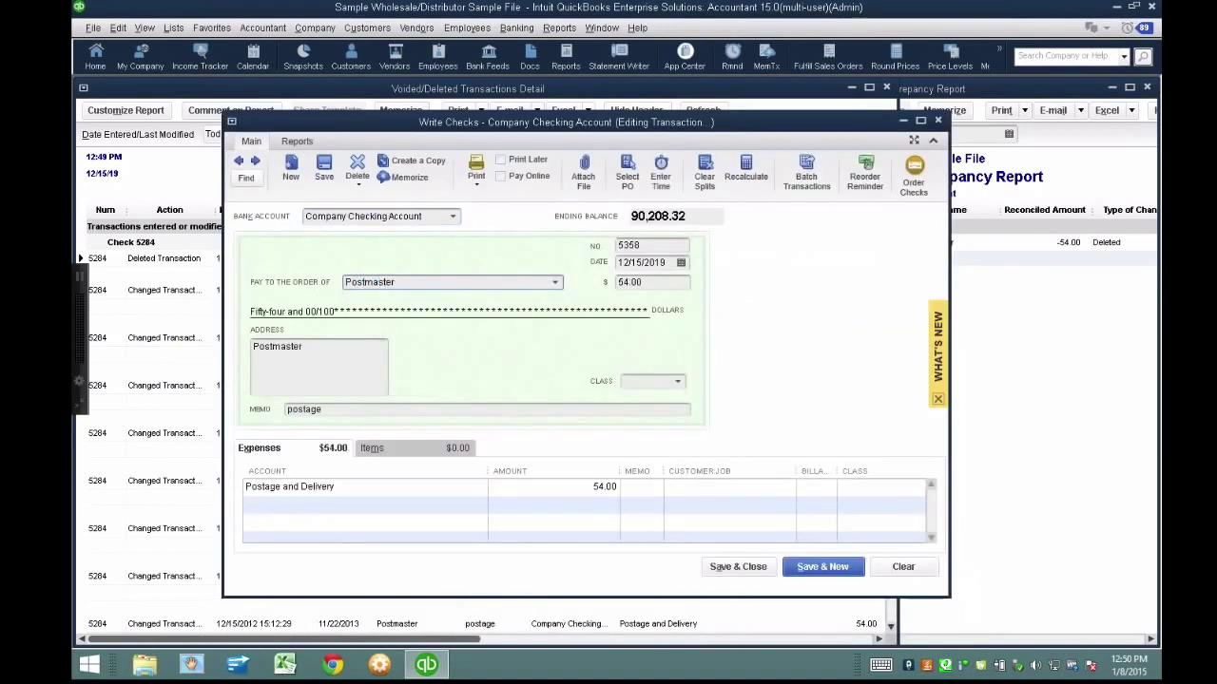
Set the Postmaster check's number to 5284 and its date to 11/22/2019, then save and close it.
drag(578, 132, 580, 133)
double_click(652, 256)
text(528)
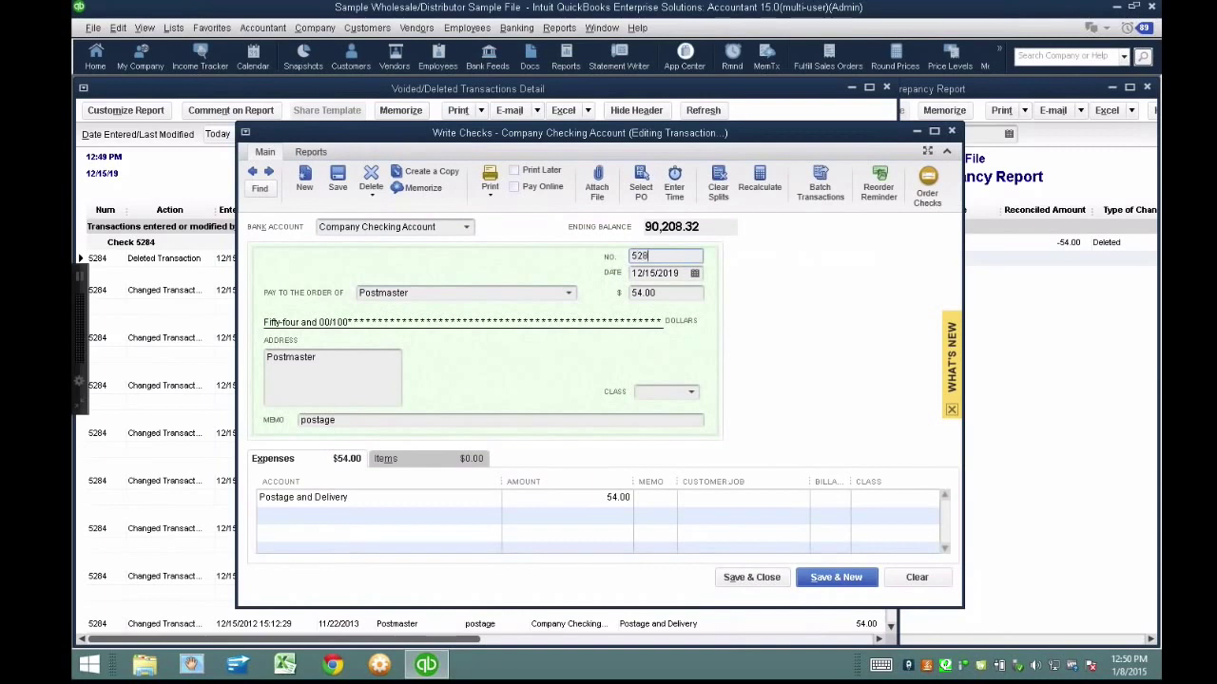
text(4)
click(662, 273)
drag(662, 132, 724, 128)
drag(737, 270, 642, 261)
text(11222019)
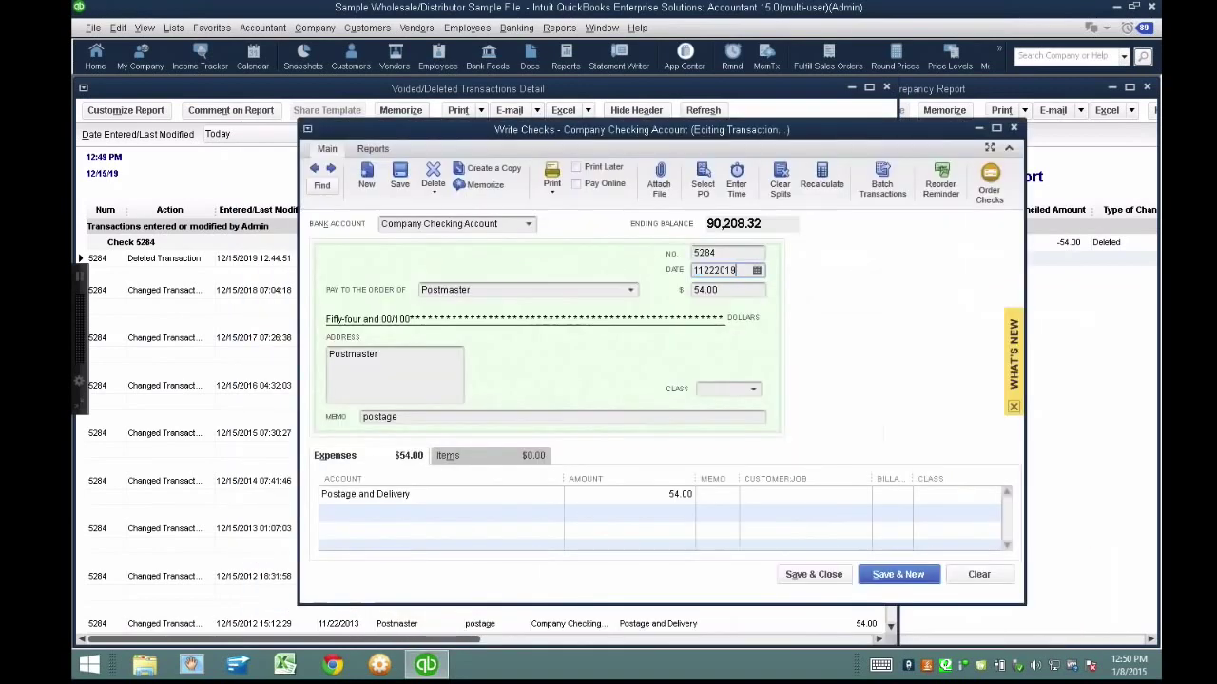
key(Tab)
key(Tab)
click(458, 494)
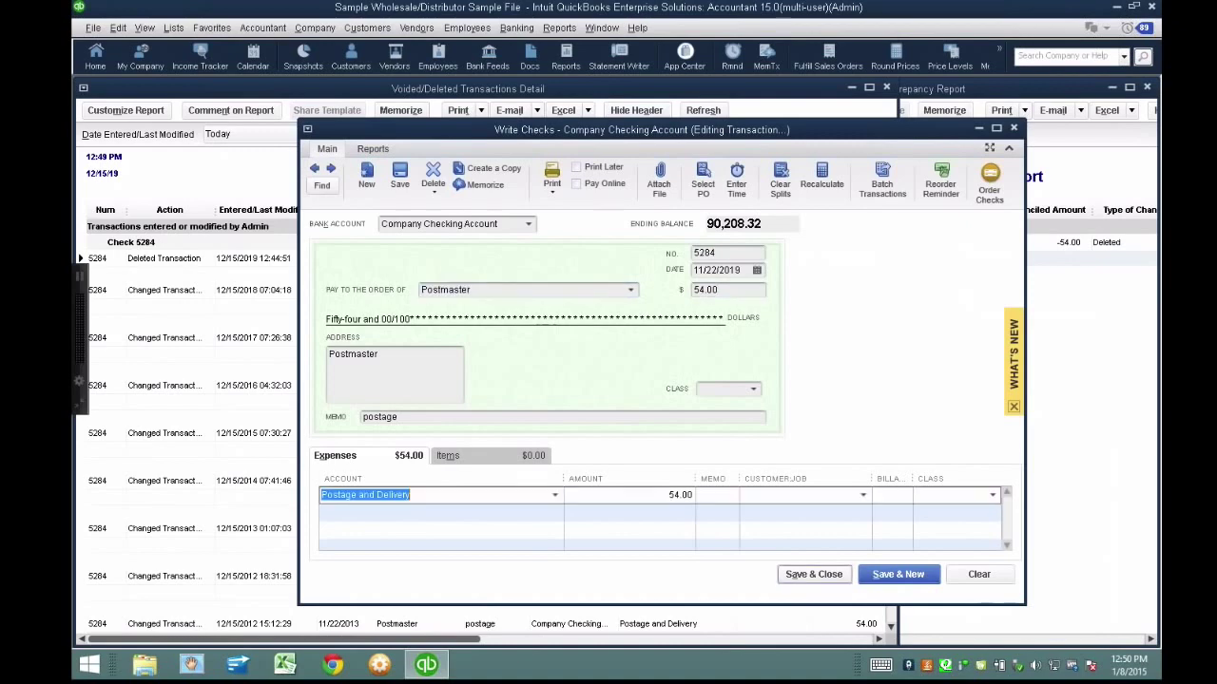
key(alt+a)
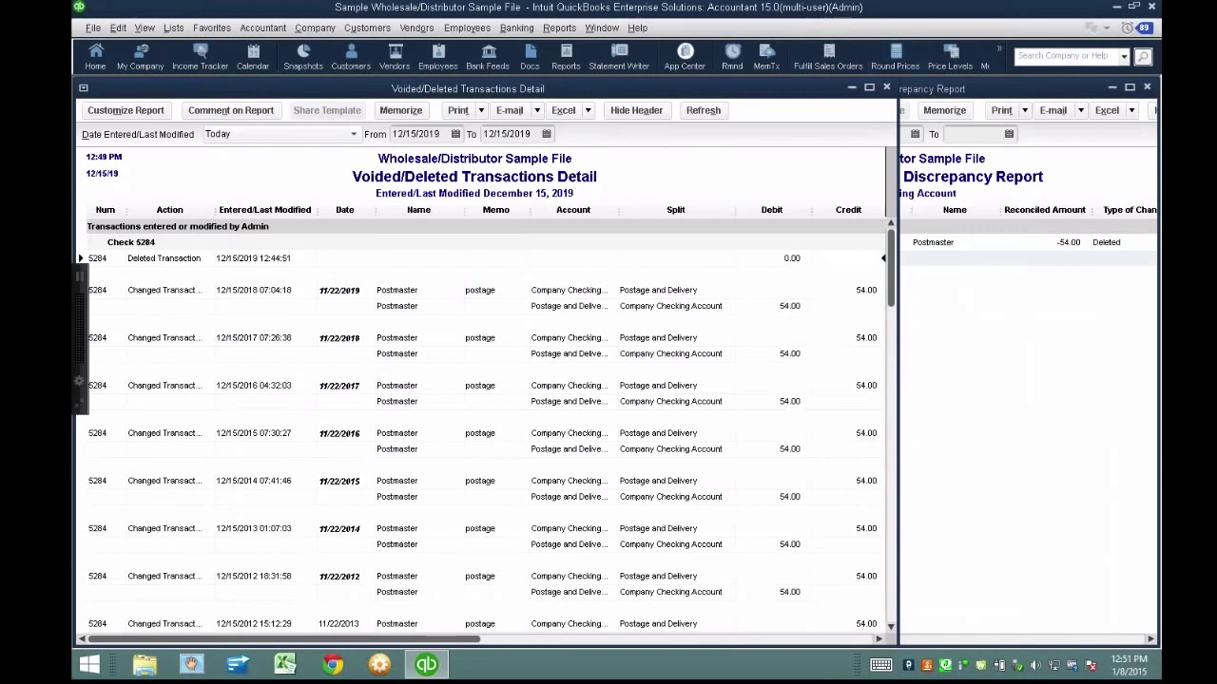
Close the Voided/Deleted Transactions Detail report and maximize the Previous Reconciliation Discrepancy Report.
click(886, 86)
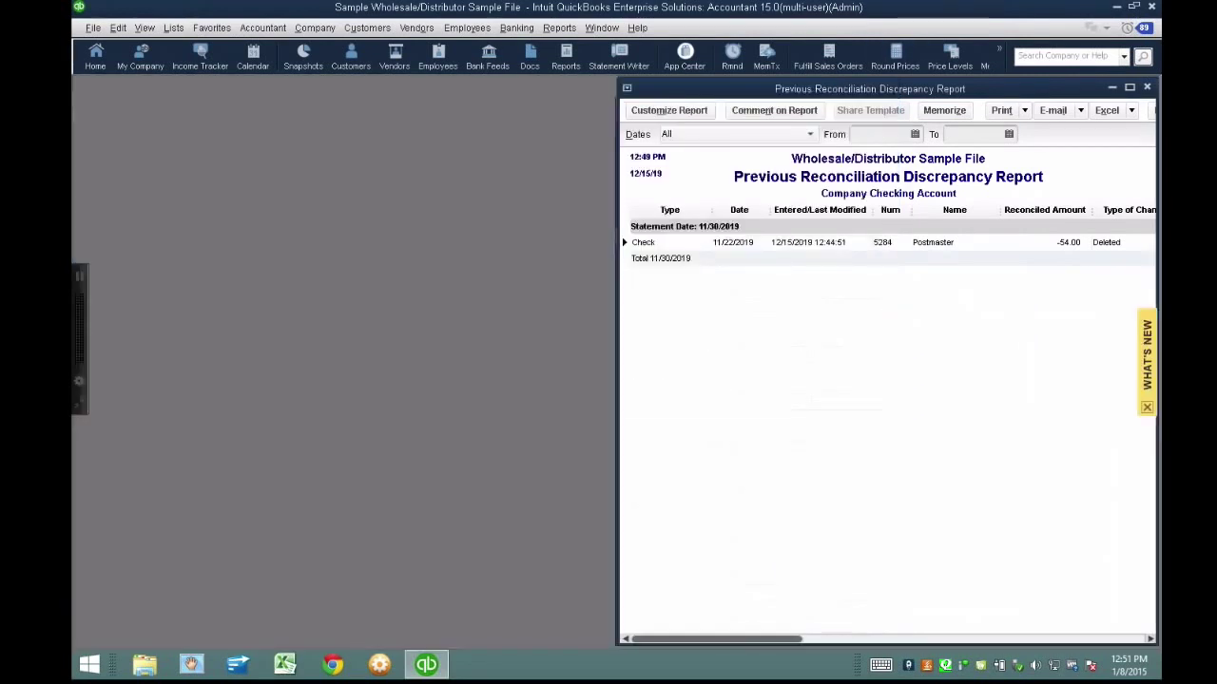
click(1129, 86)
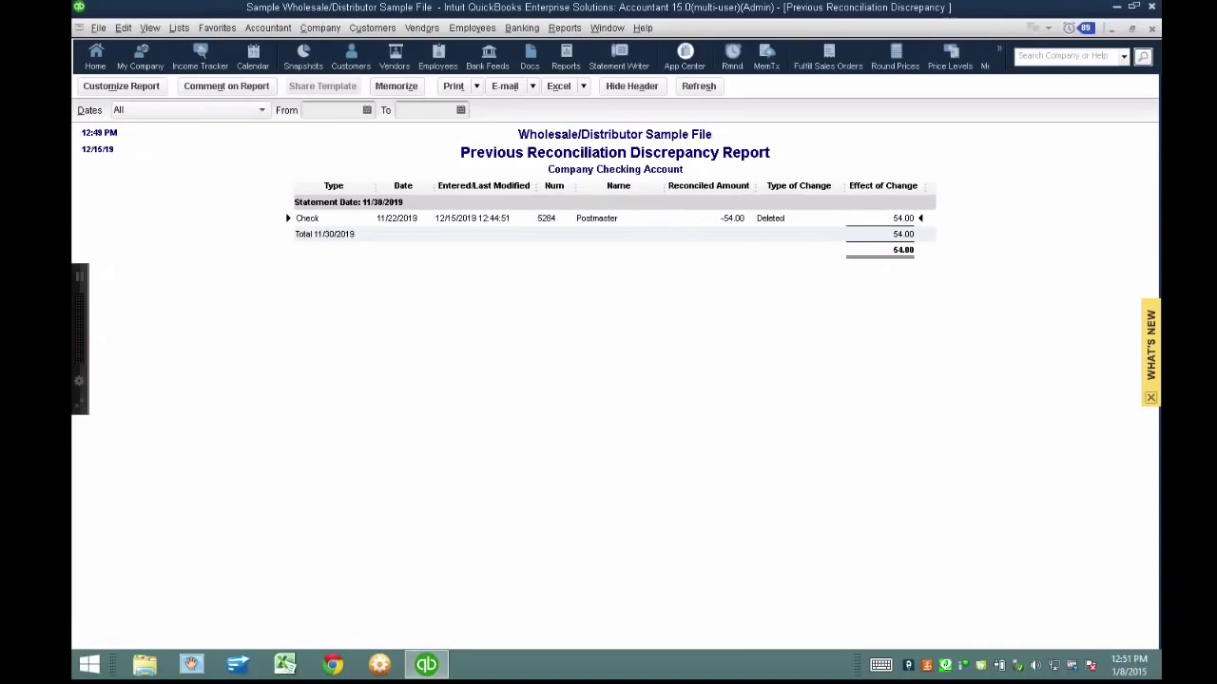
Begin a reconciliation of the Company Checking Account with the statement date 11/30/2019.
key(Return)
key(Return)
click(521, 28)
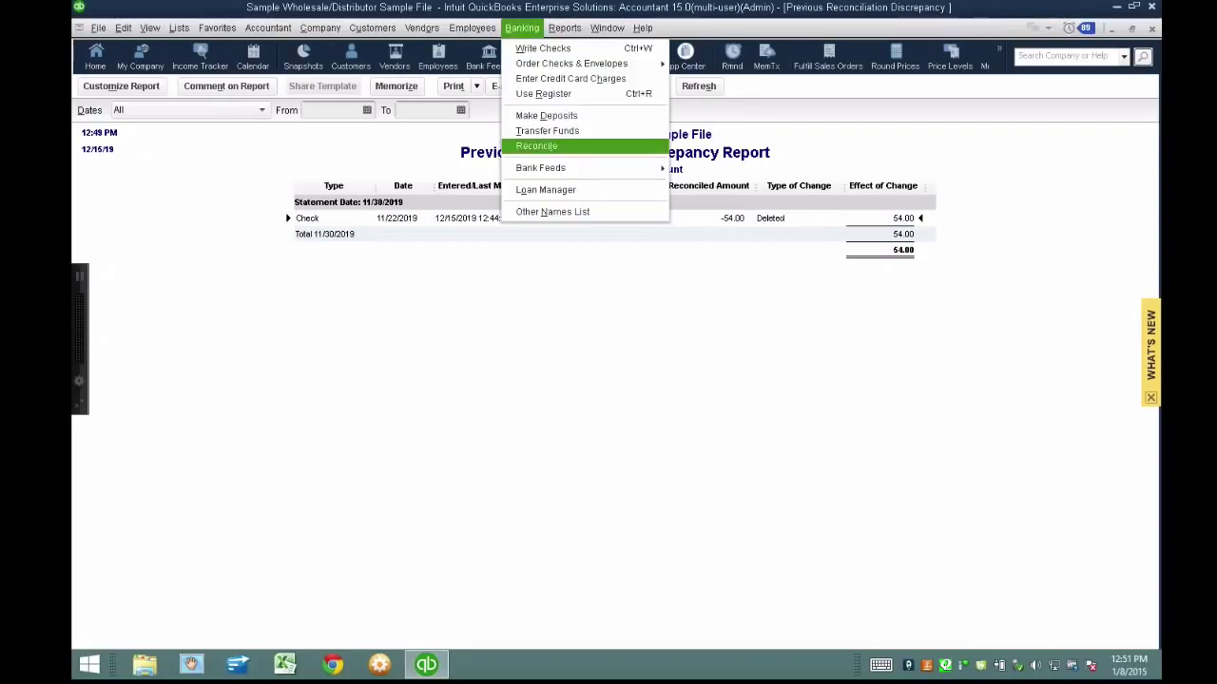
click(536, 145)
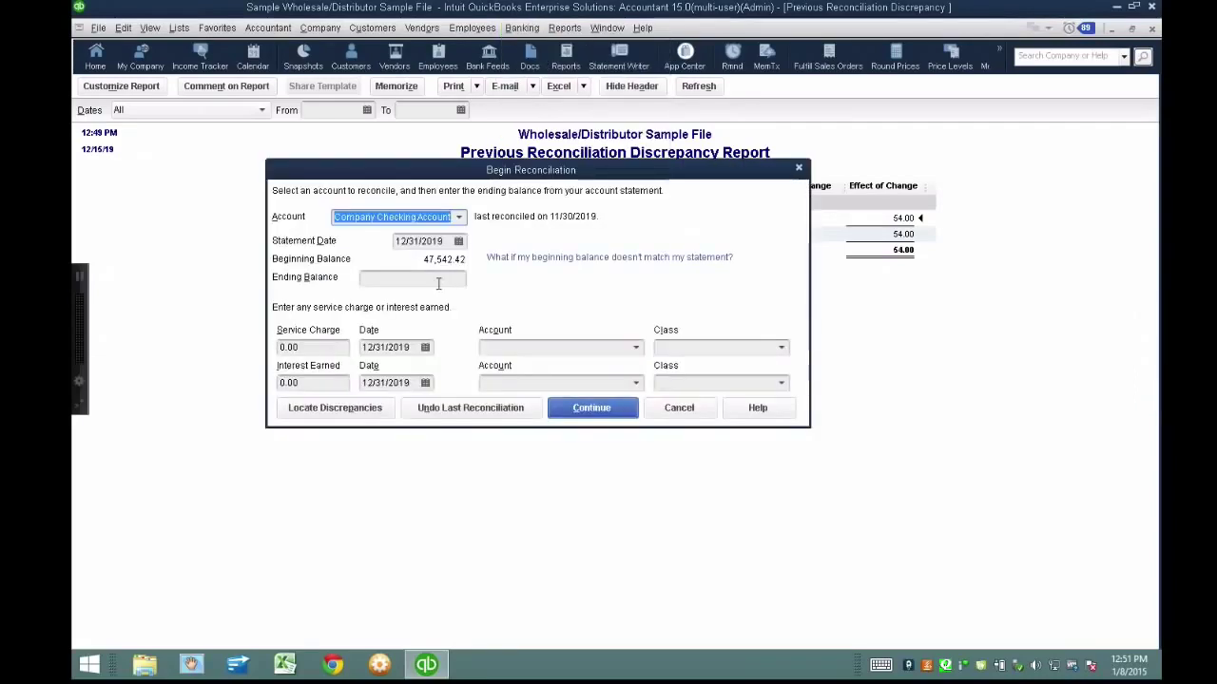
click(458, 242)
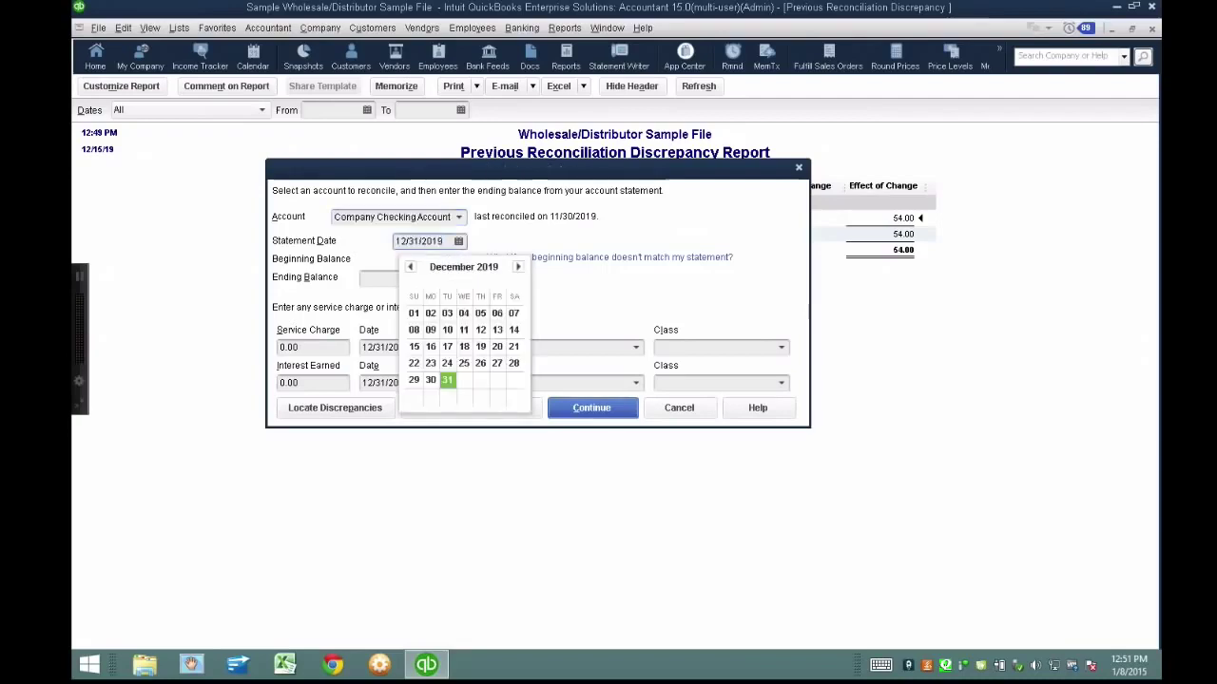
click(411, 267)
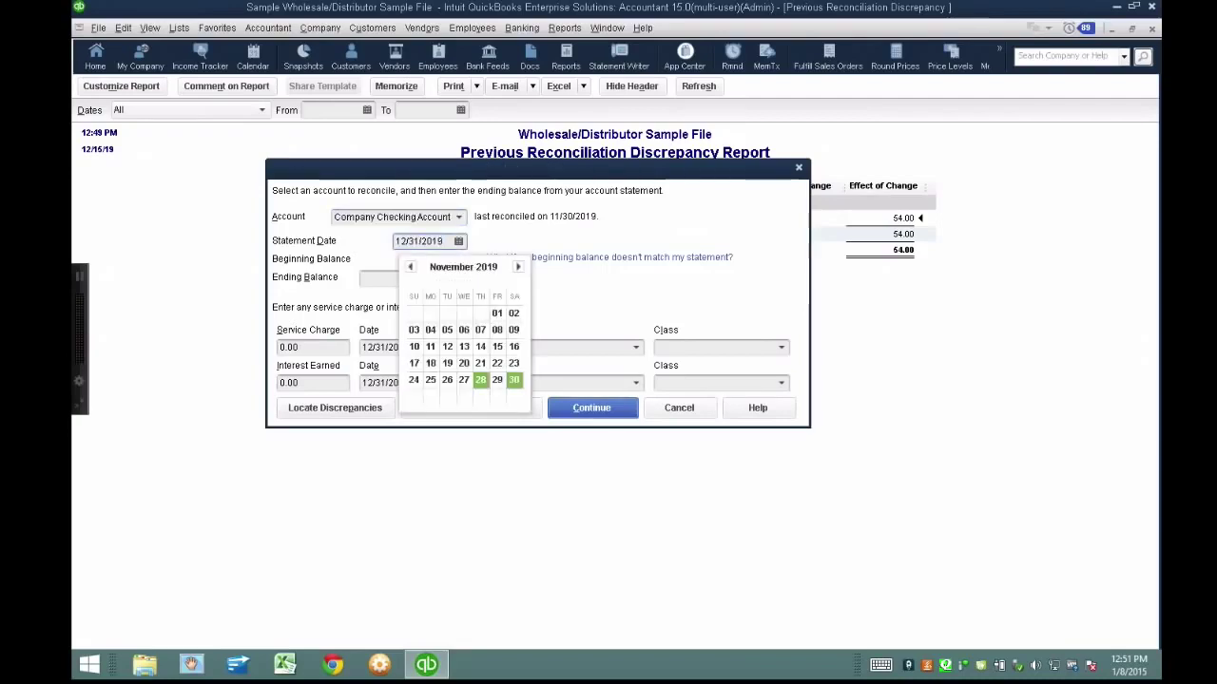
key(Return)
Set the reconciliation's ending balance to 47,488.42.
click(435, 280)
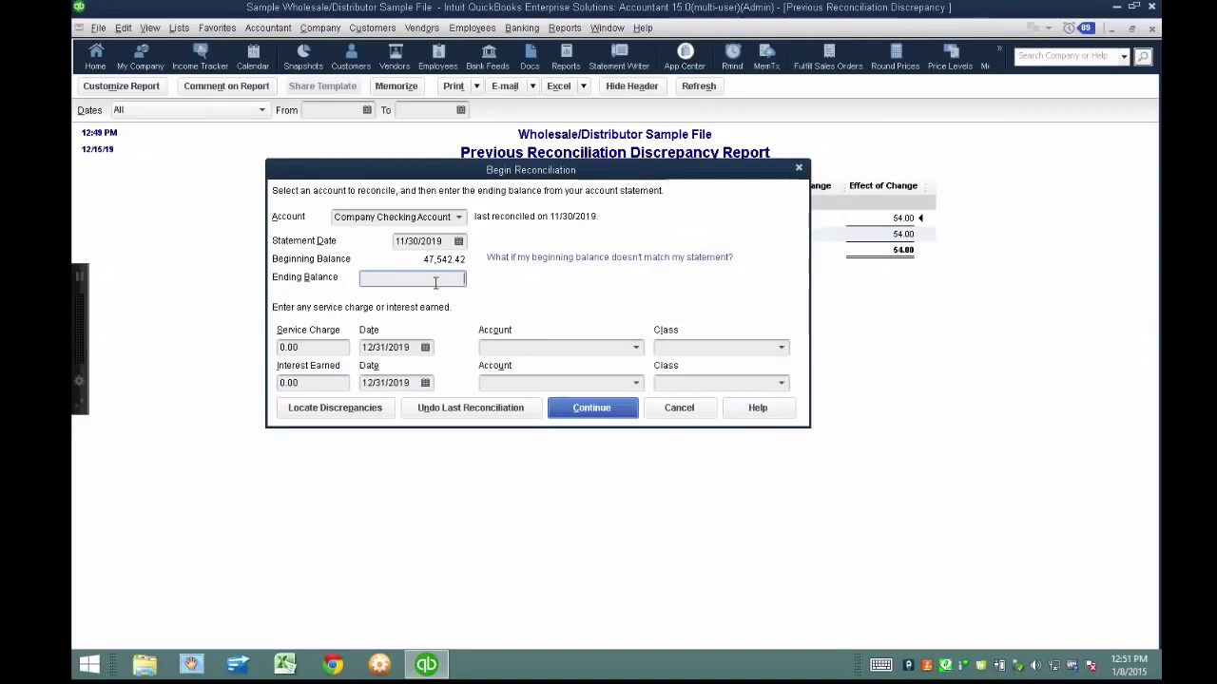
text(0)
drag(443, 280, 463, 279)
text(47488)
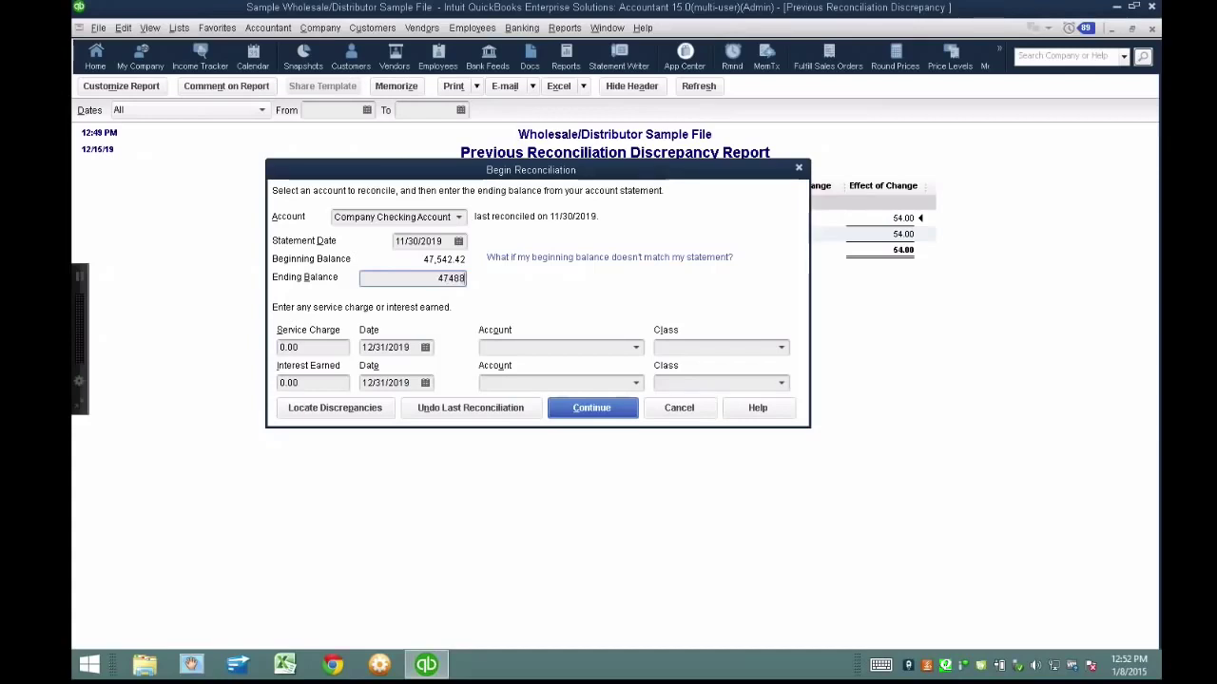
text(.42)
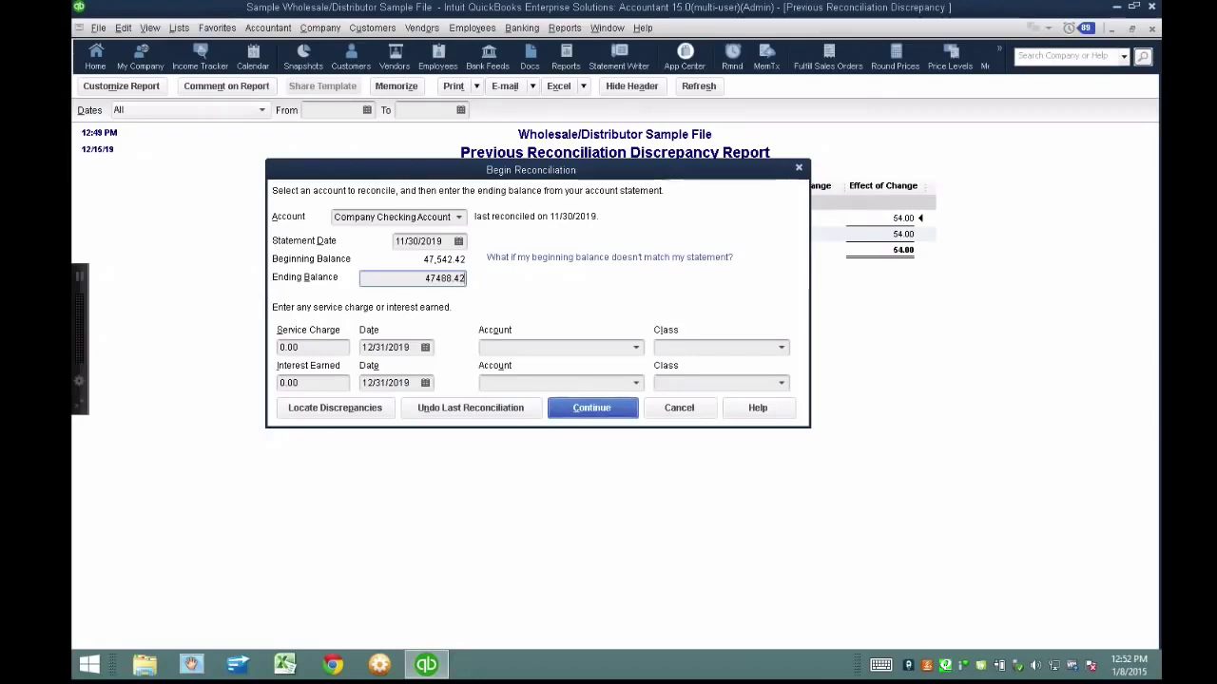
click(415, 282)
drag(415, 282, 494, 282)
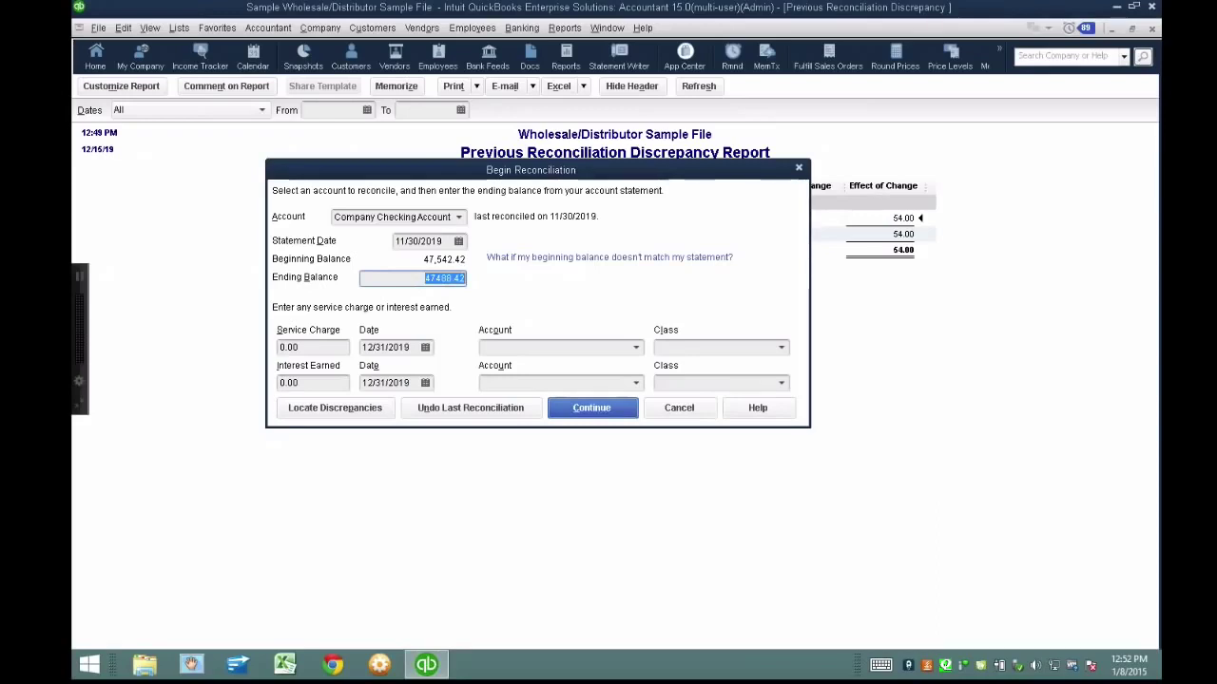
Continue the reconciliation with the 11/30/2019 statement date and mark Postmaster check 5284 as cleared.
click(458, 241)
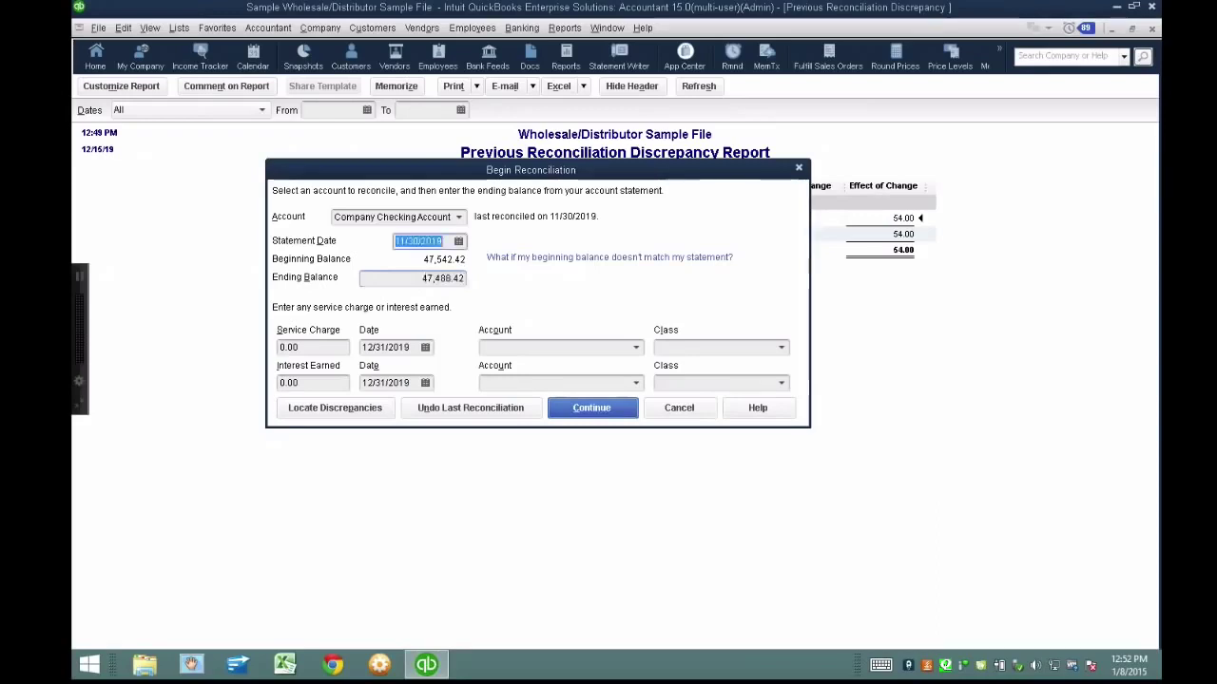
click(513, 382)
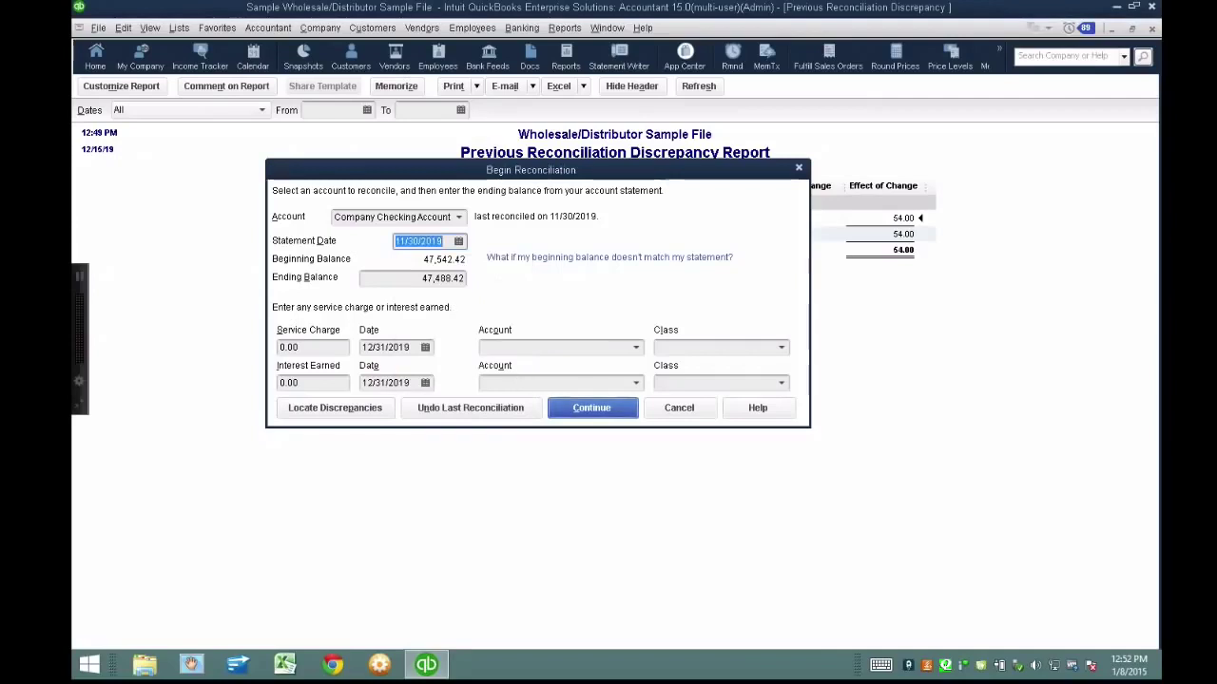
key(Return)
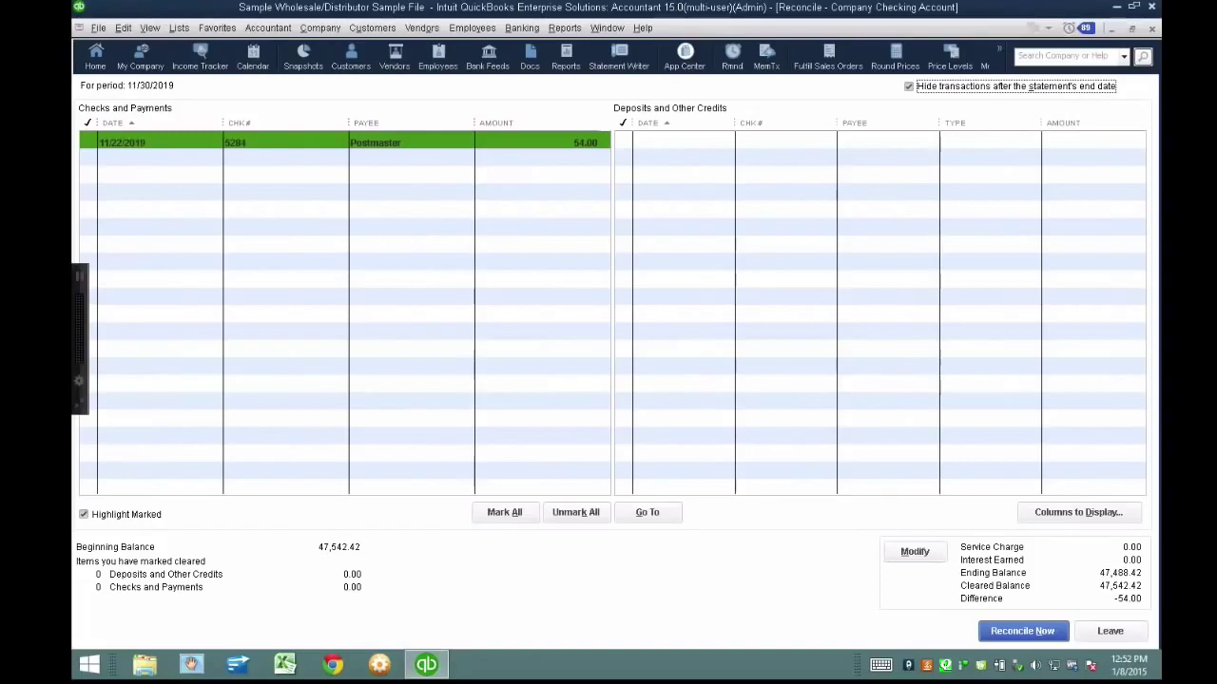
click(87, 142)
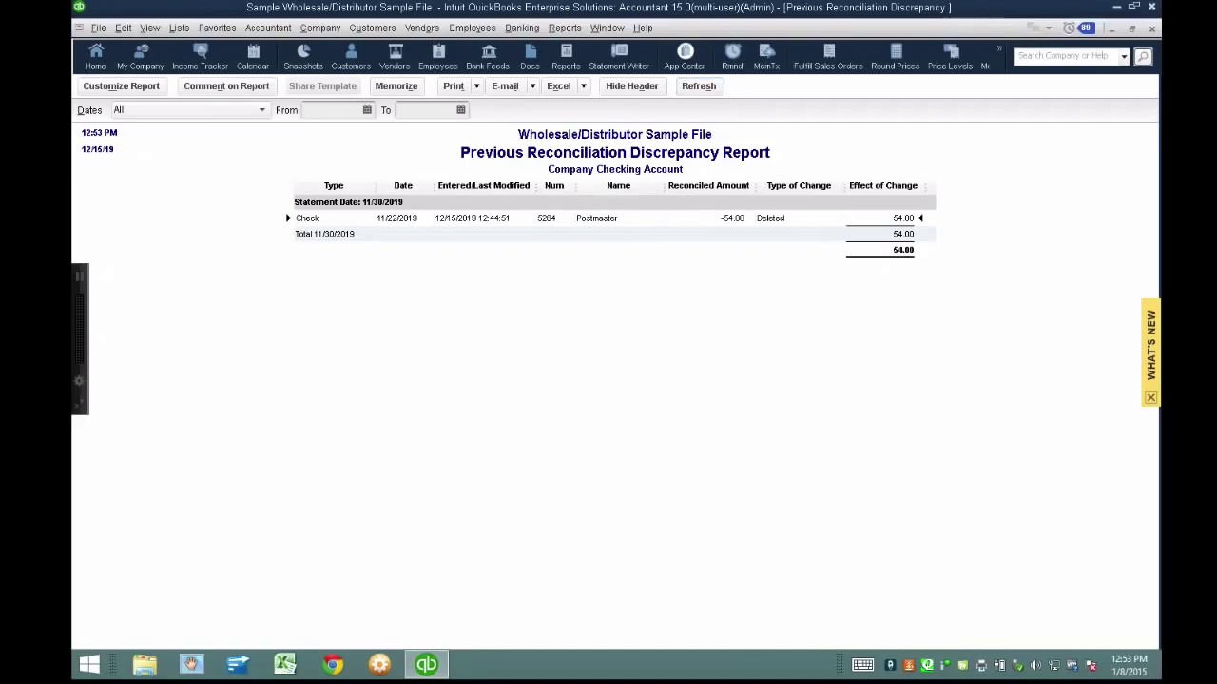
Close the discrepancy report and page back through the Company Checking Account checks to Payroll Service Co. check 5289, with the check window maximized.
mouse_move(1215, 0)
key(Escape)
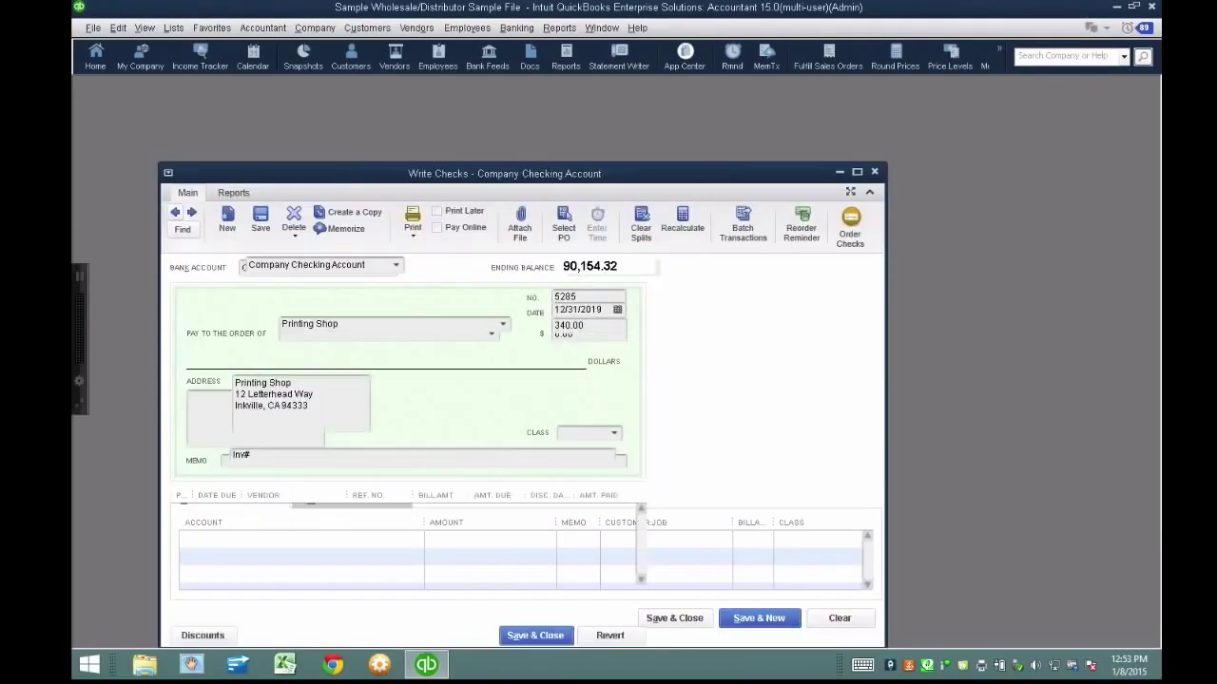
key(alt+p)
key(alt+p)
key(alt+p)
key(alt+p)
key(alt+p)
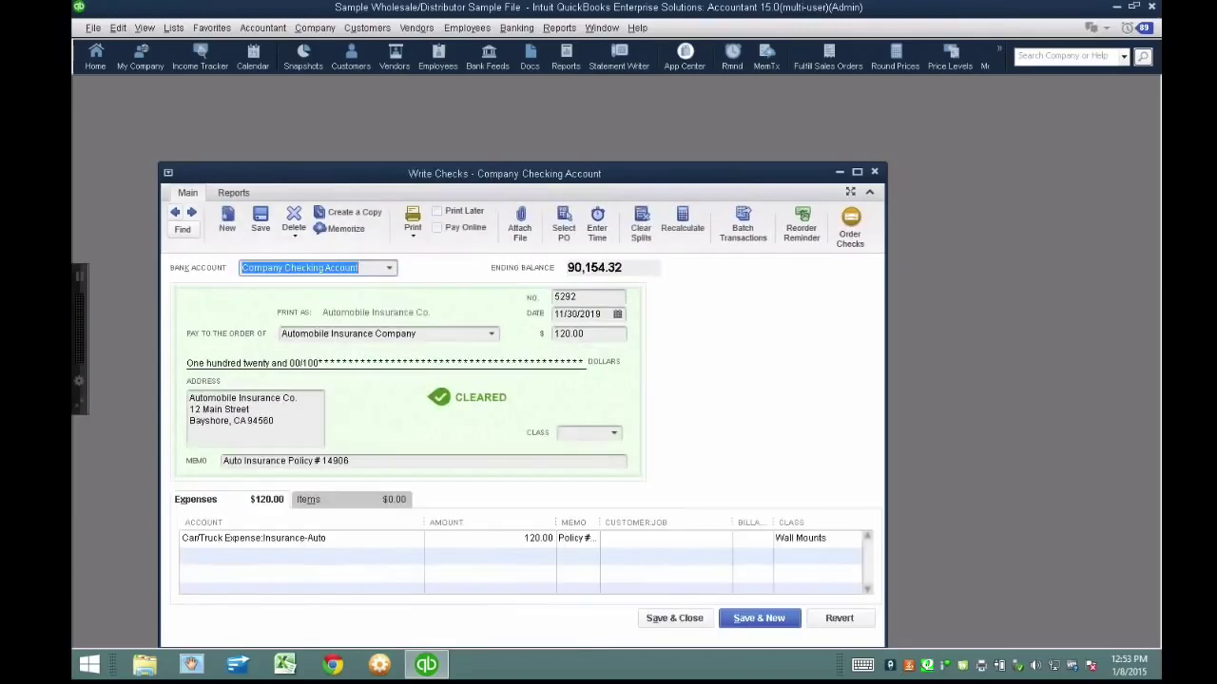
key(ctrl+F10)
key(alt+p)
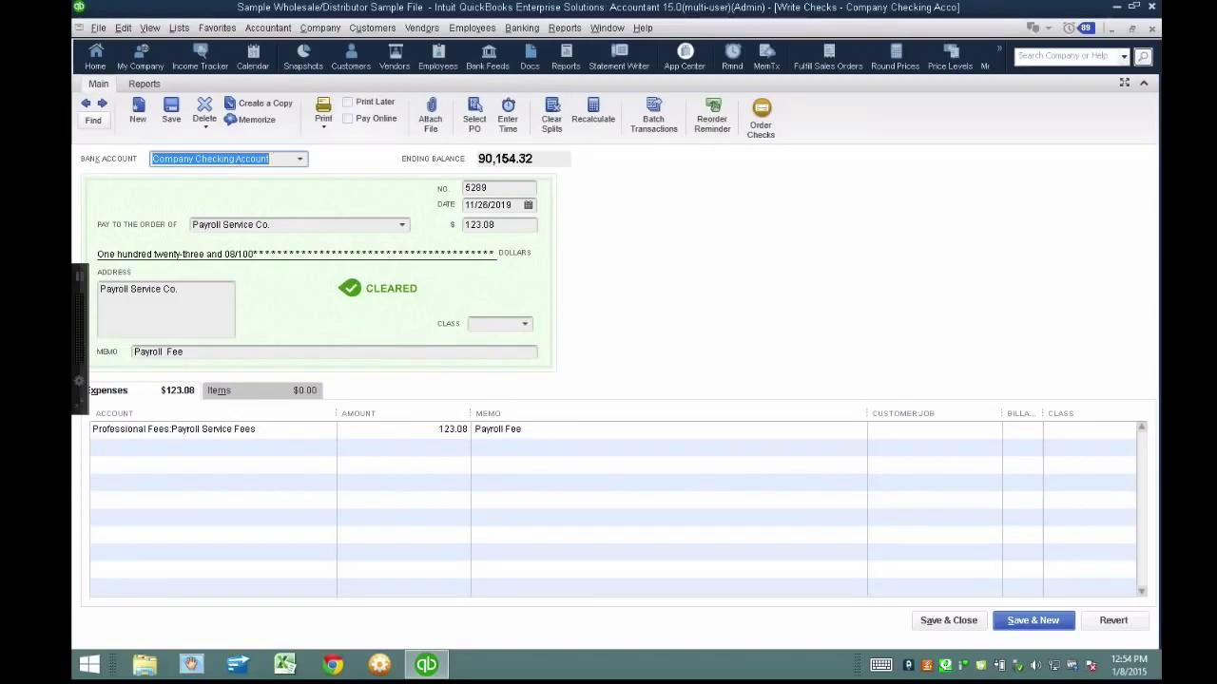
Void Payroll Service Co. check 5289 and save it, accepting the reconciled change and only voiding the check without journal entries.
click(204, 122)
click(197, 159)
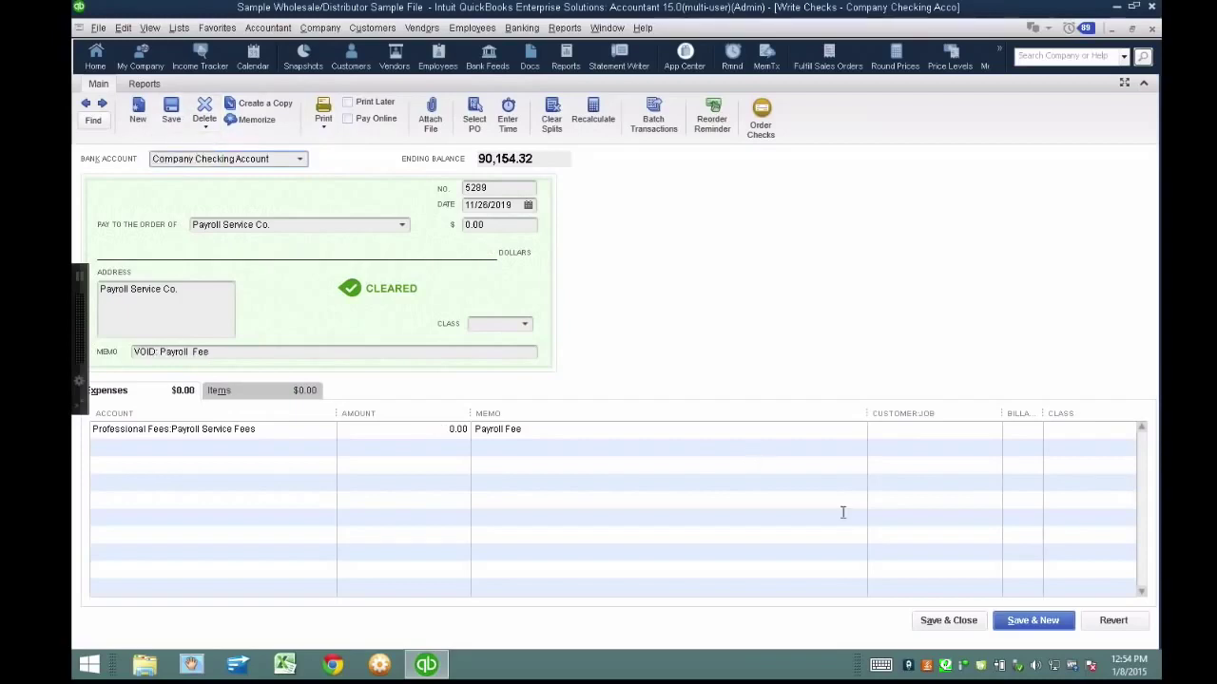
click(947, 620)
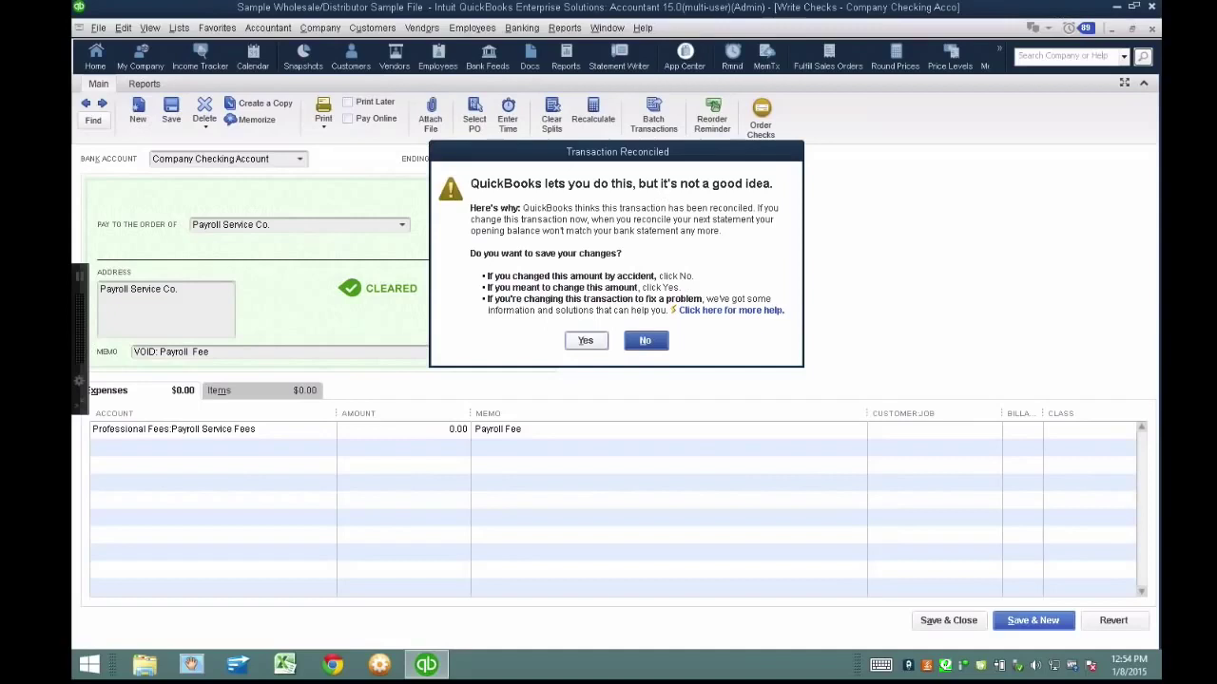
key(y)
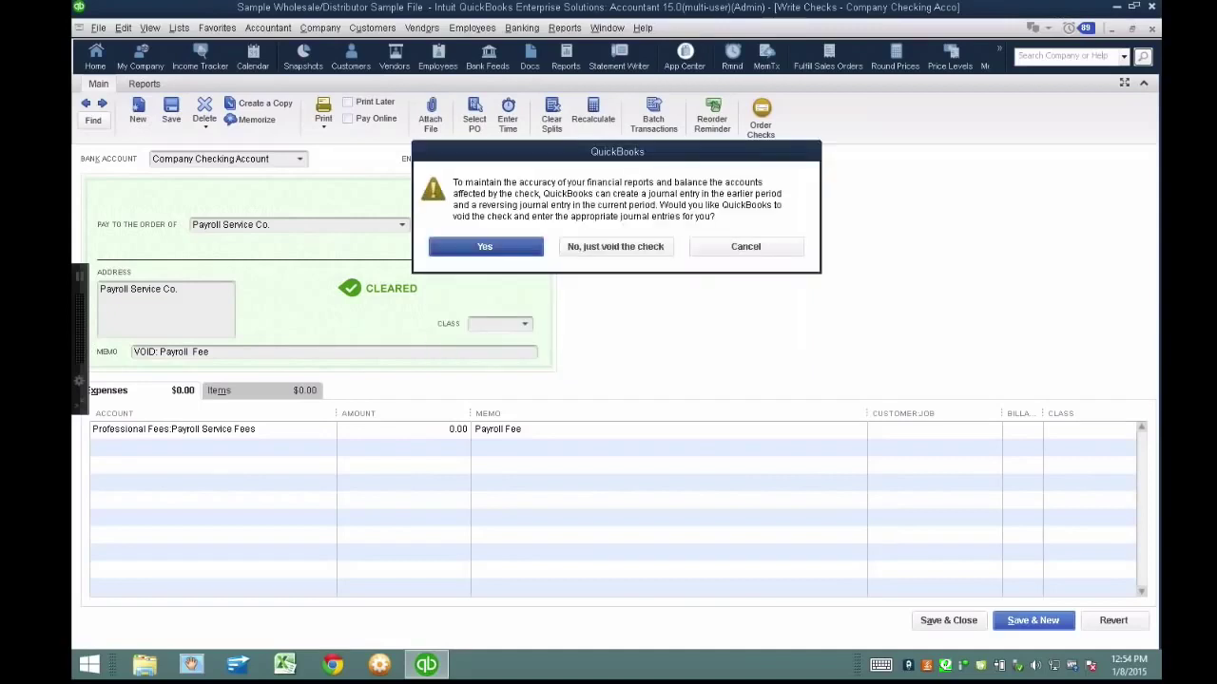
click(615, 247)
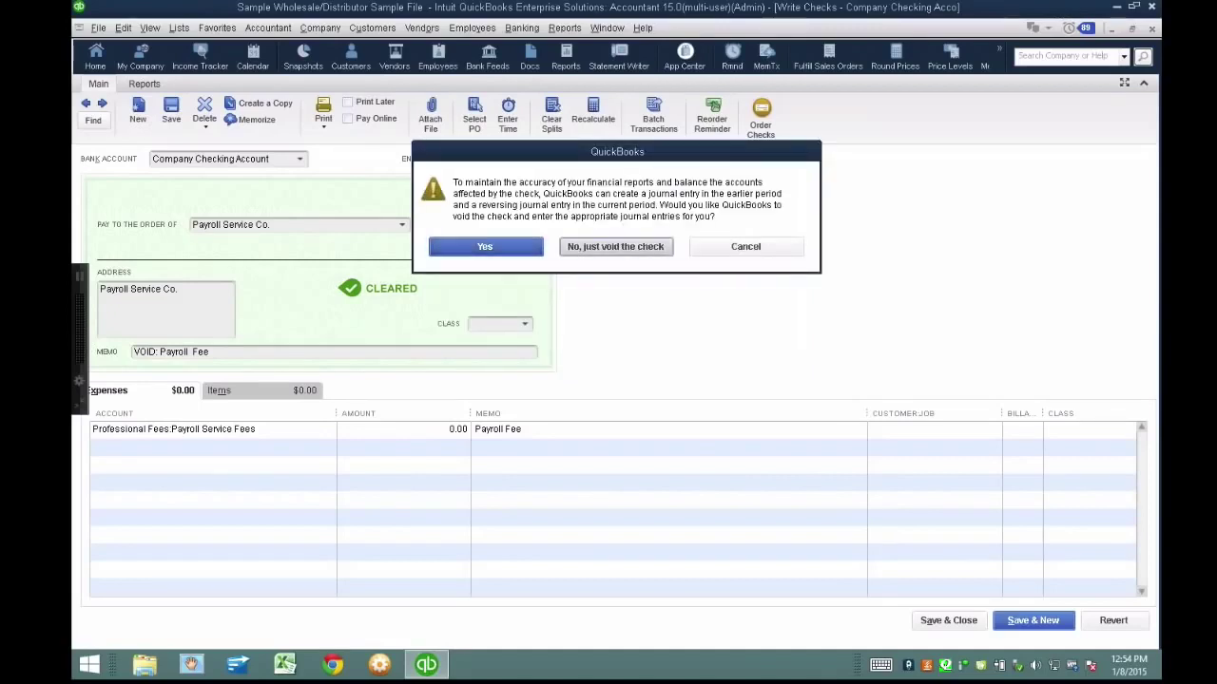
key(Escape)
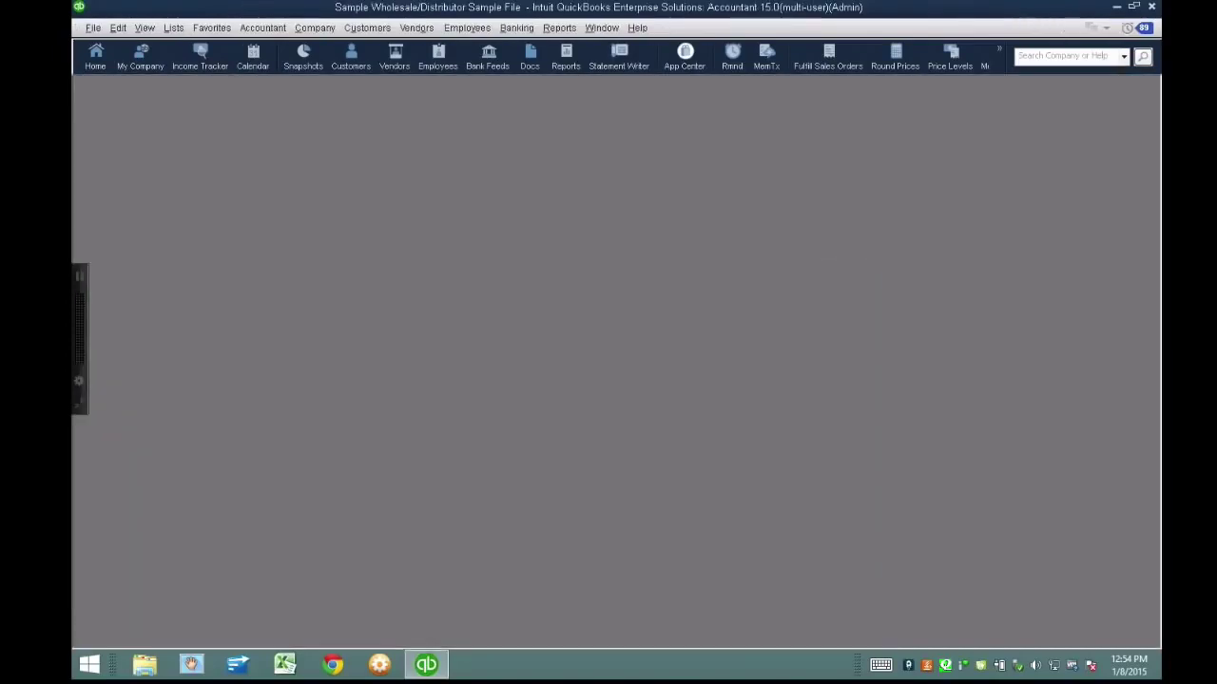
Start another Company Checking Account reconciliation to check its beginning balance.
key(alt+r)
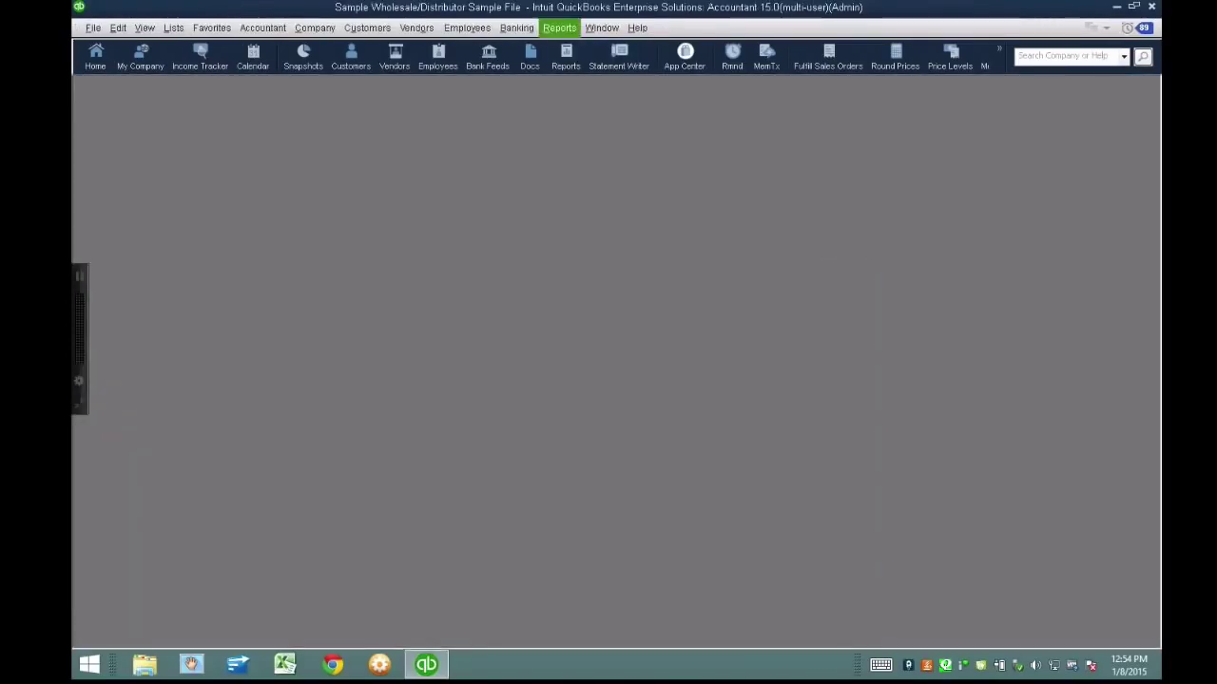
key(Left)
key(Down)
key(Down)
key(Down)
key(Down)
key(Down)
key(Down)
key(Down)
key(Return)
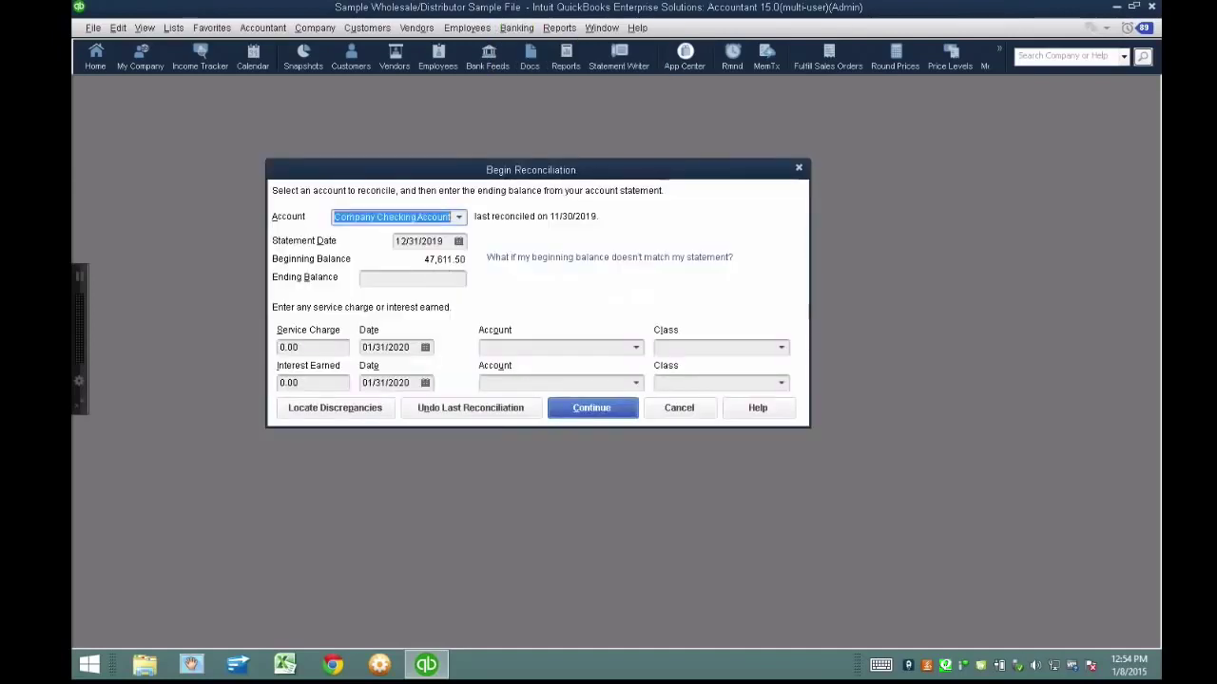
Locate discrepancies for the Company Checking Account by running the Discrepancy Report, and maximize the report.
key(alt+p)
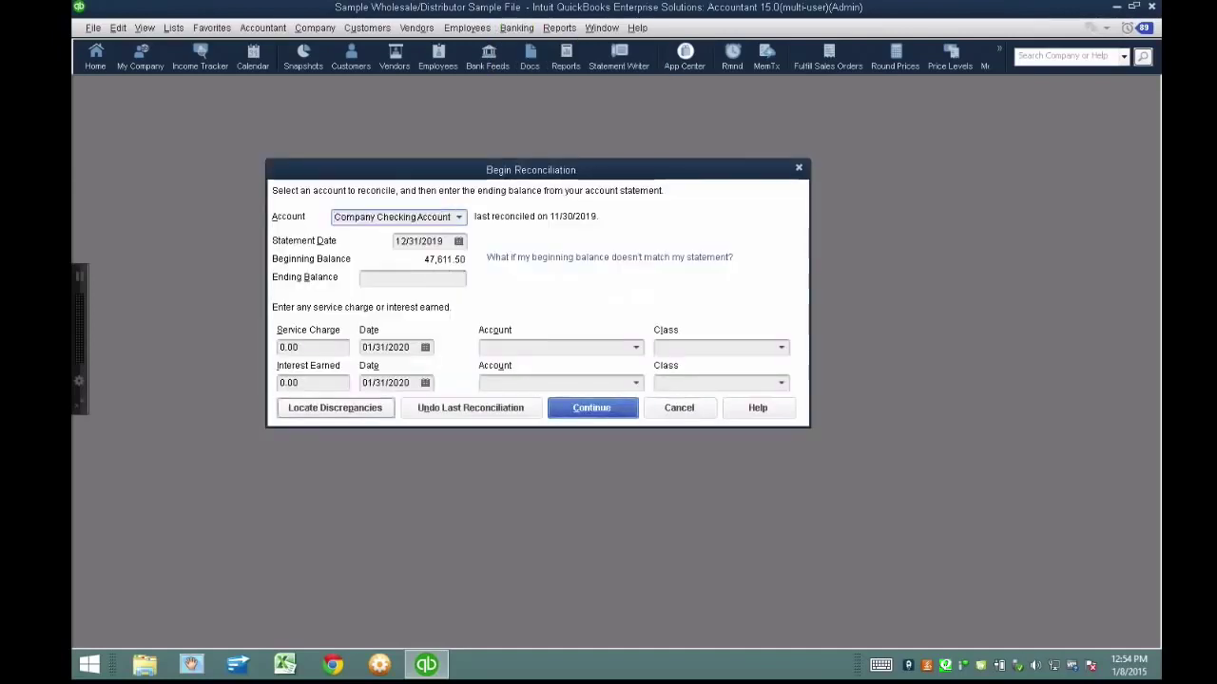
key(Return)
key(alt+d)
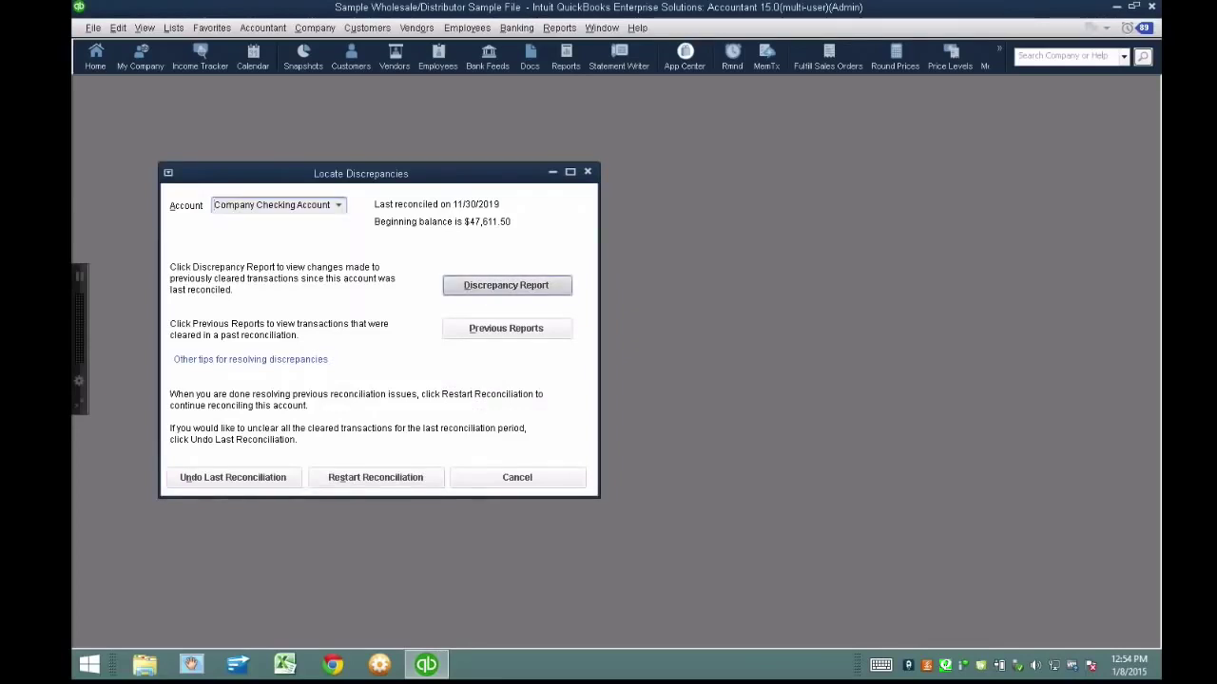
key(Return)
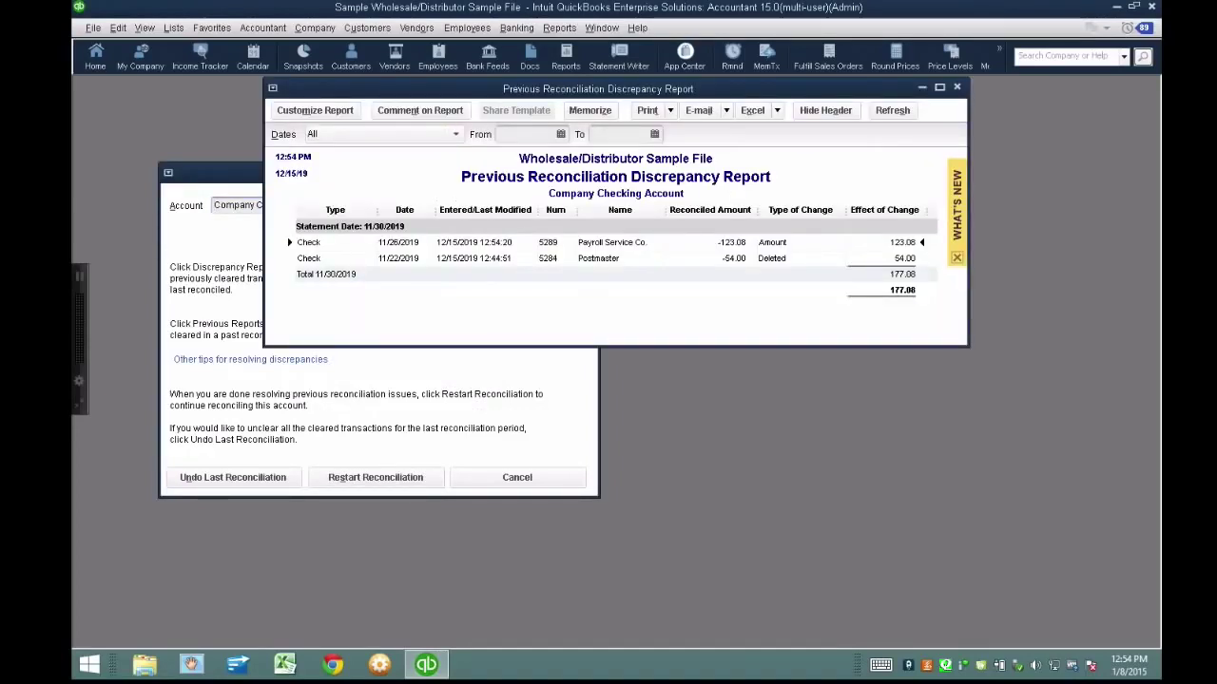
click(939, 87)
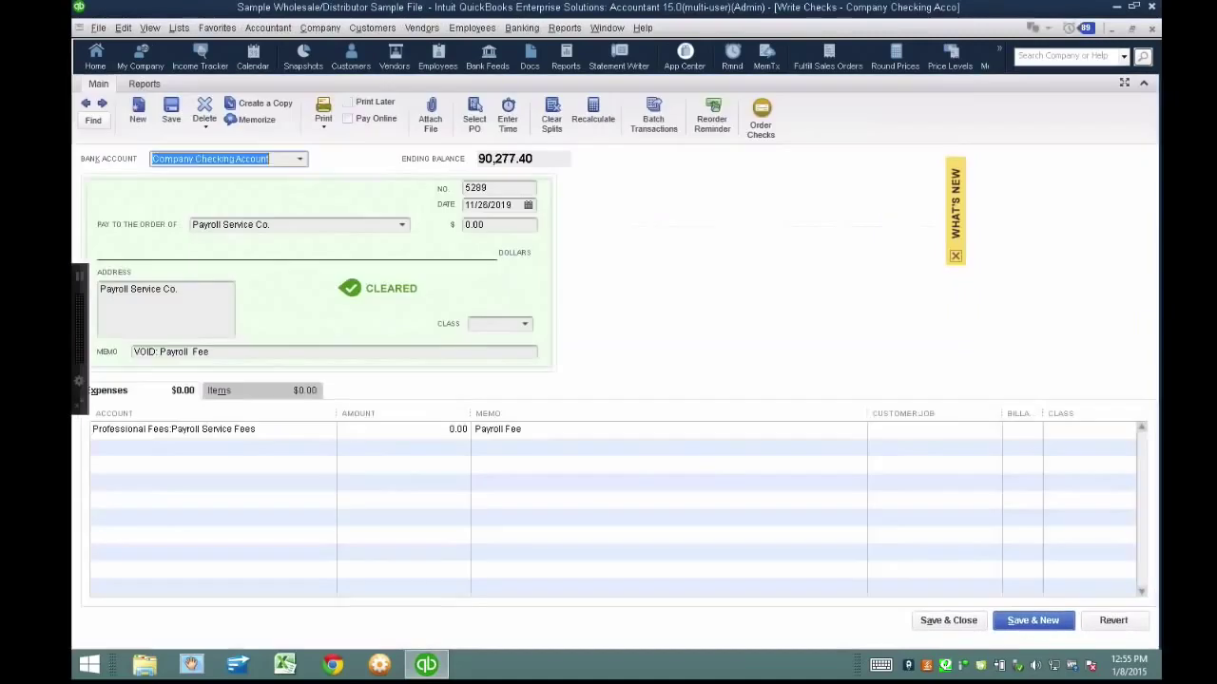
Remove the VOID: prefix from Payroll Service Co. check 5289's memo, set its amount to 123.00, and save it.
double_click(145, 351)
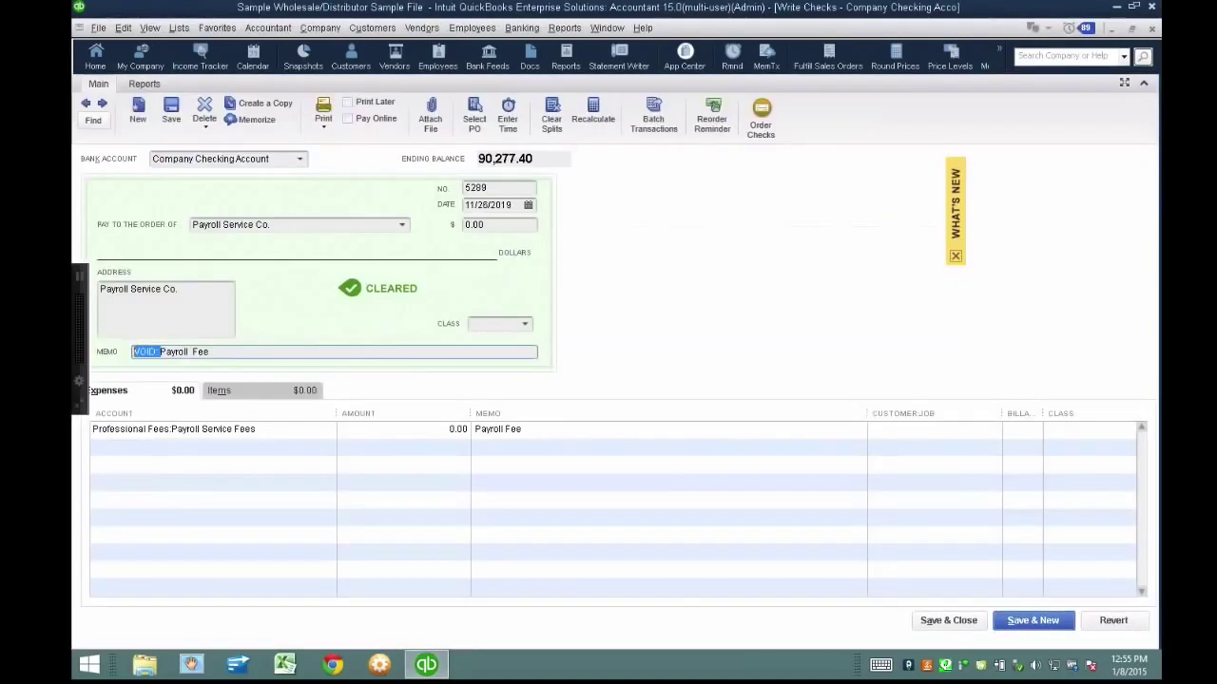
key(Delete)
click(494, 230)
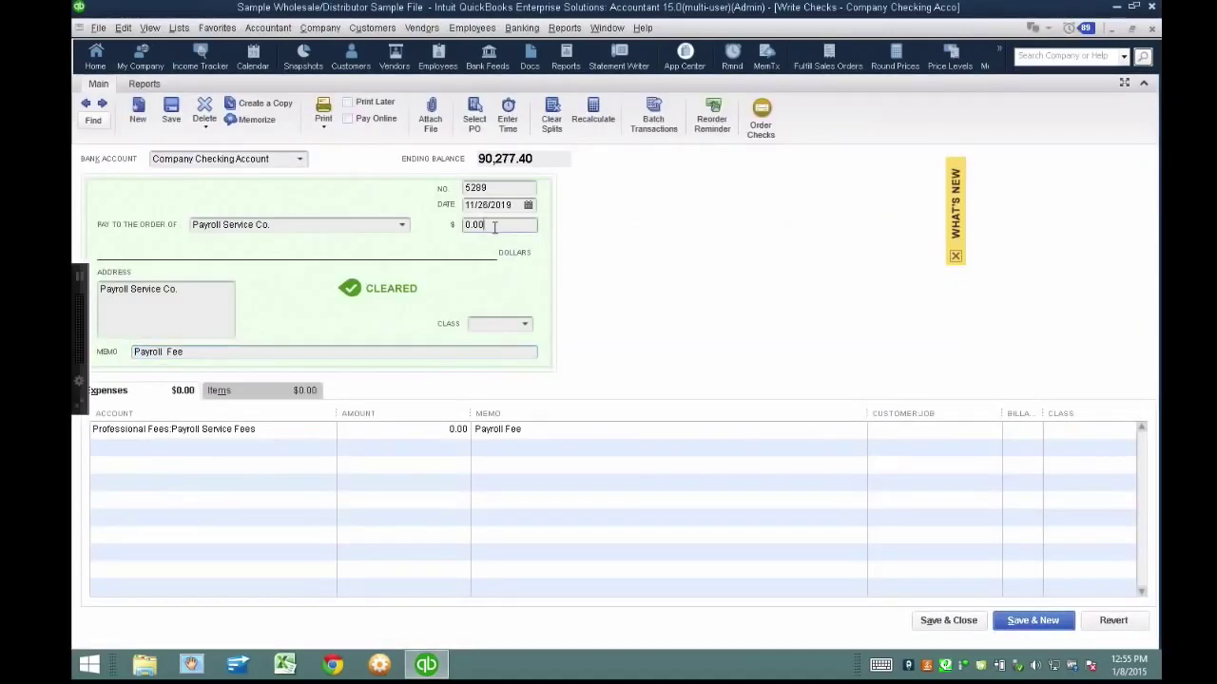
text(123)
click(948, 619)
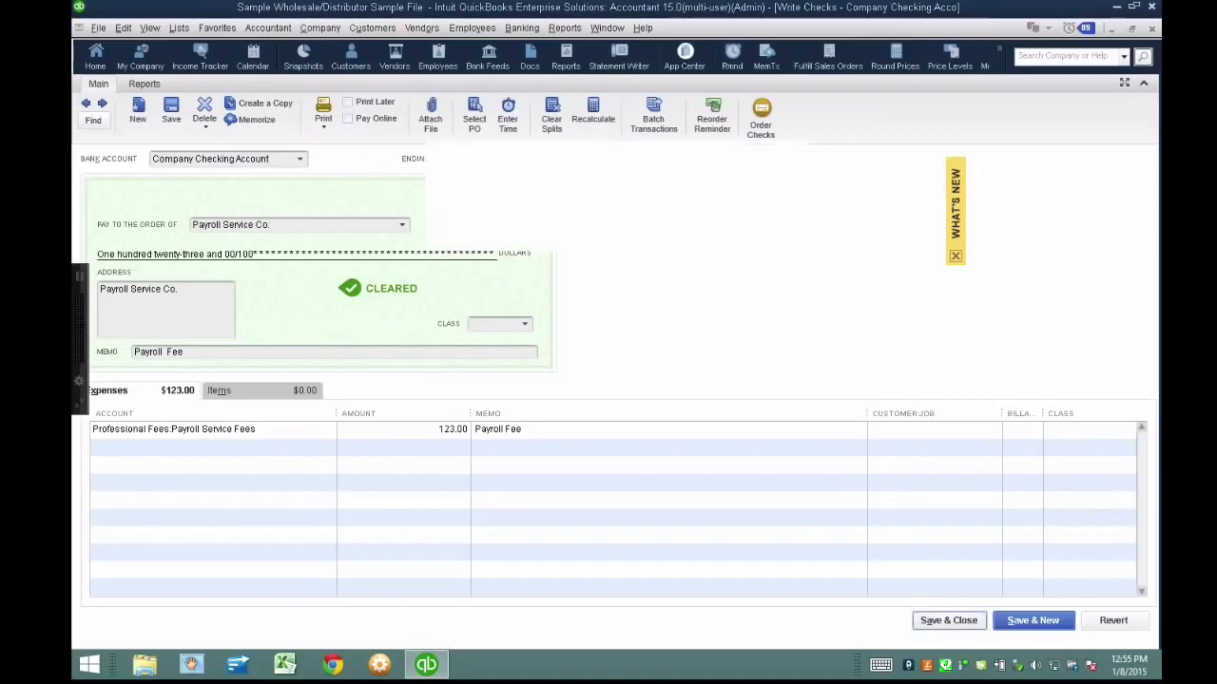
key(Return)
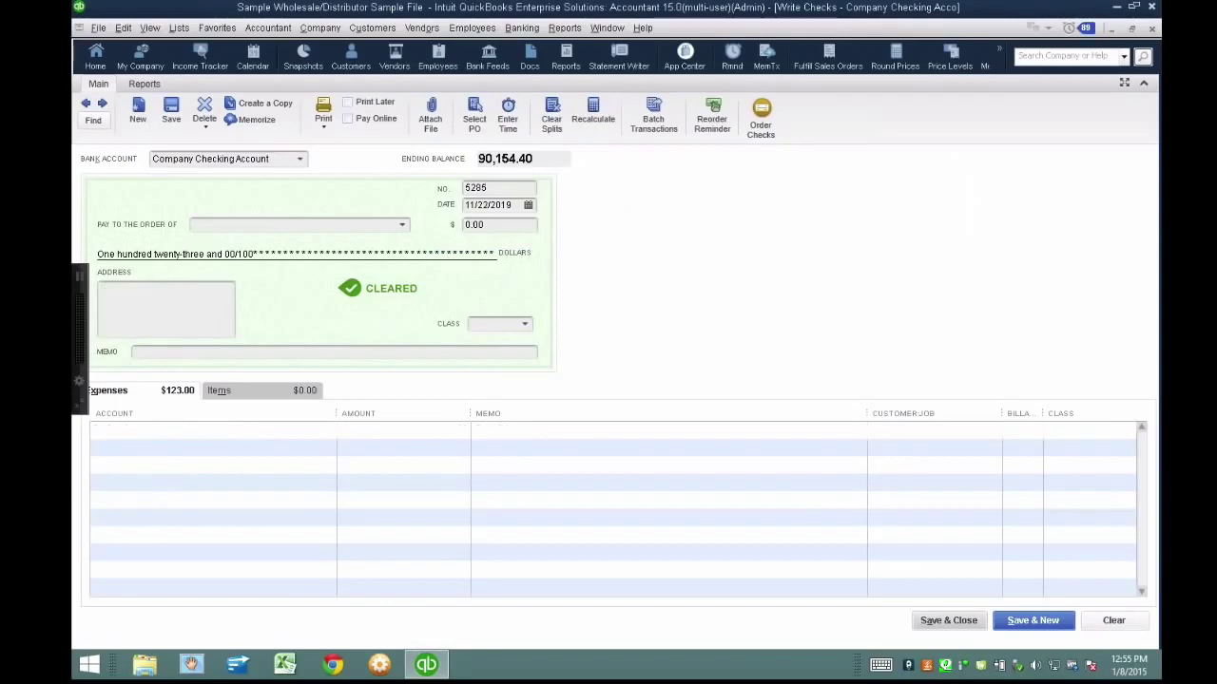
Set Payroll Service Co. check 5289's amount to 123.08, then save it and record the changes.
key(ctrl+w)
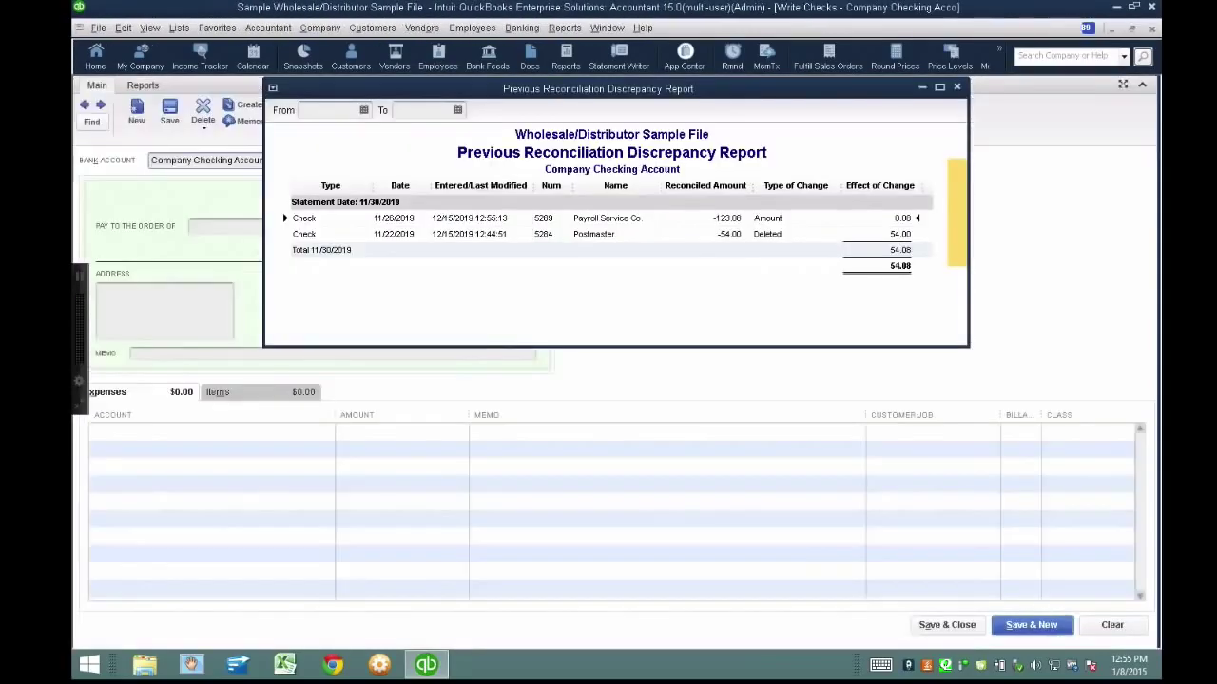
click(730, 516)
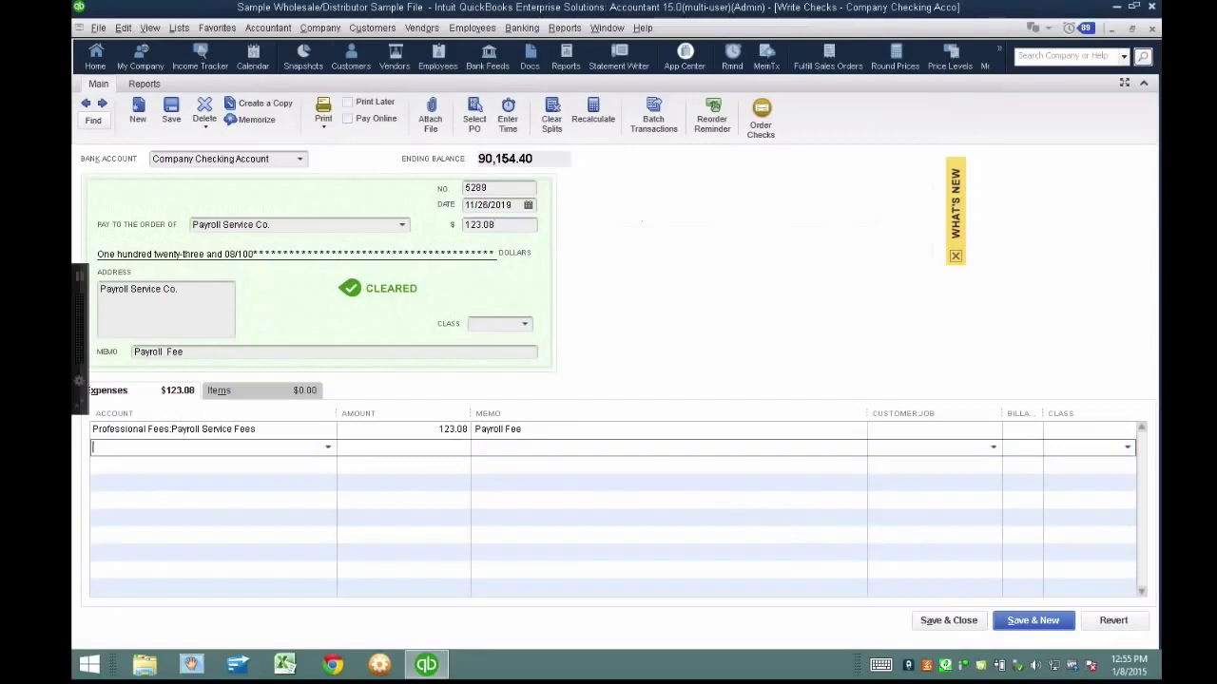
click(947, 620)
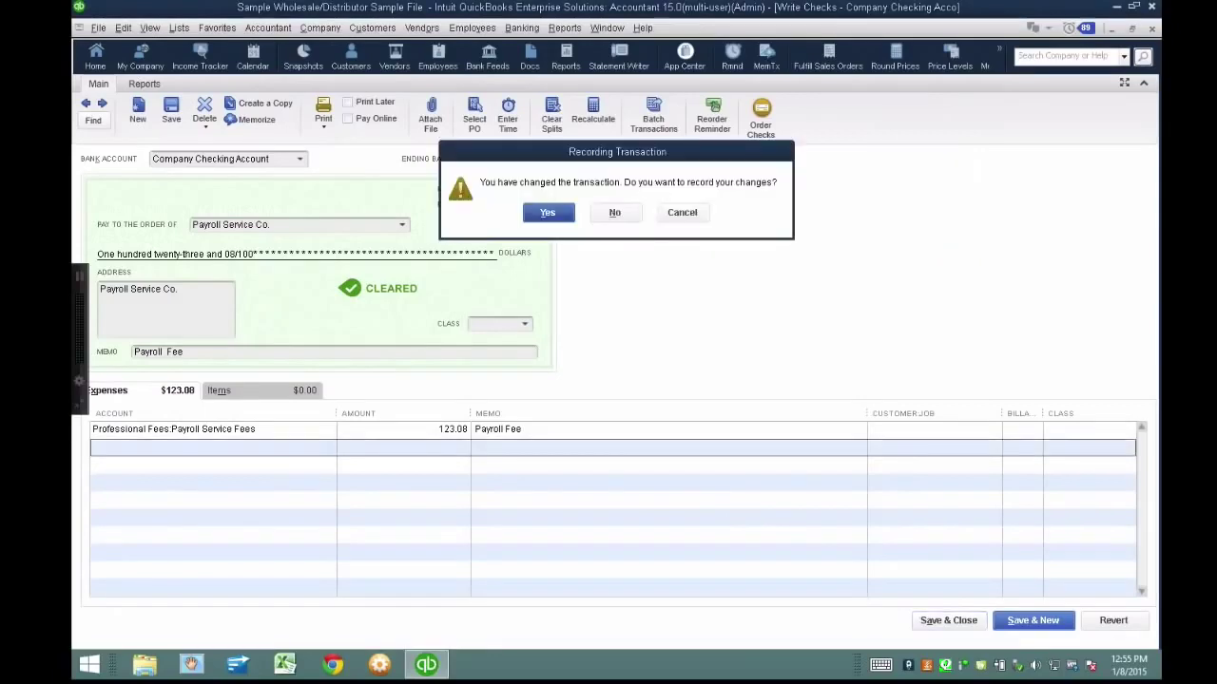
key(Return)
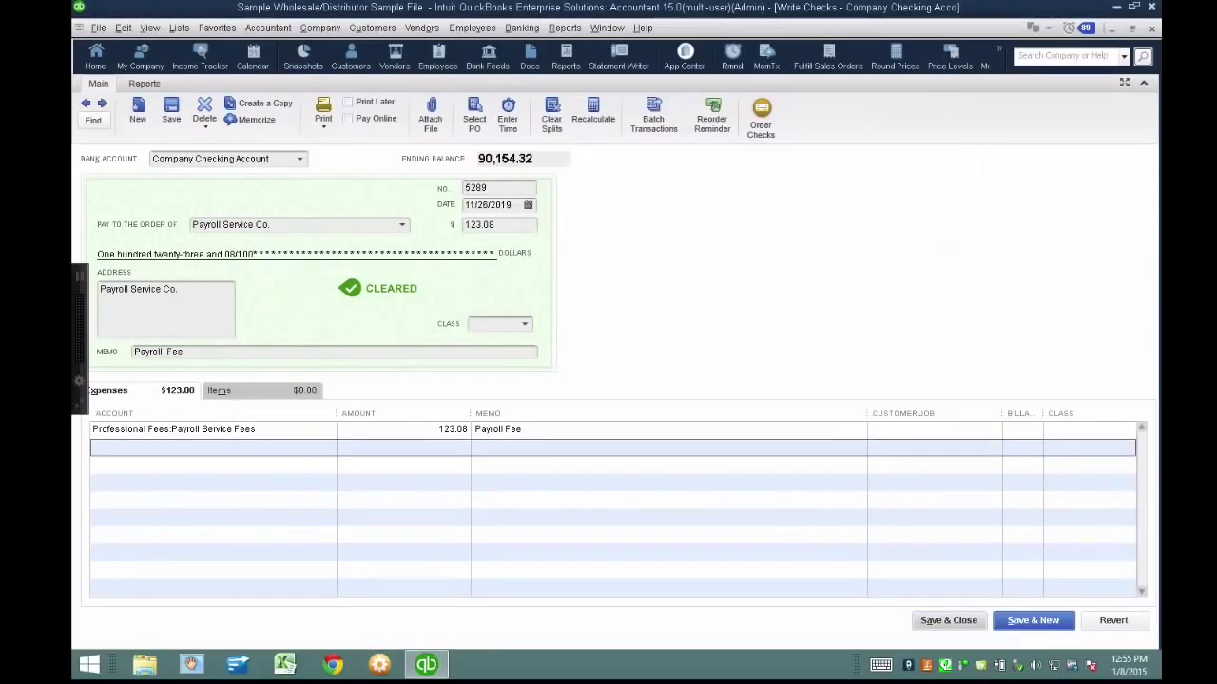